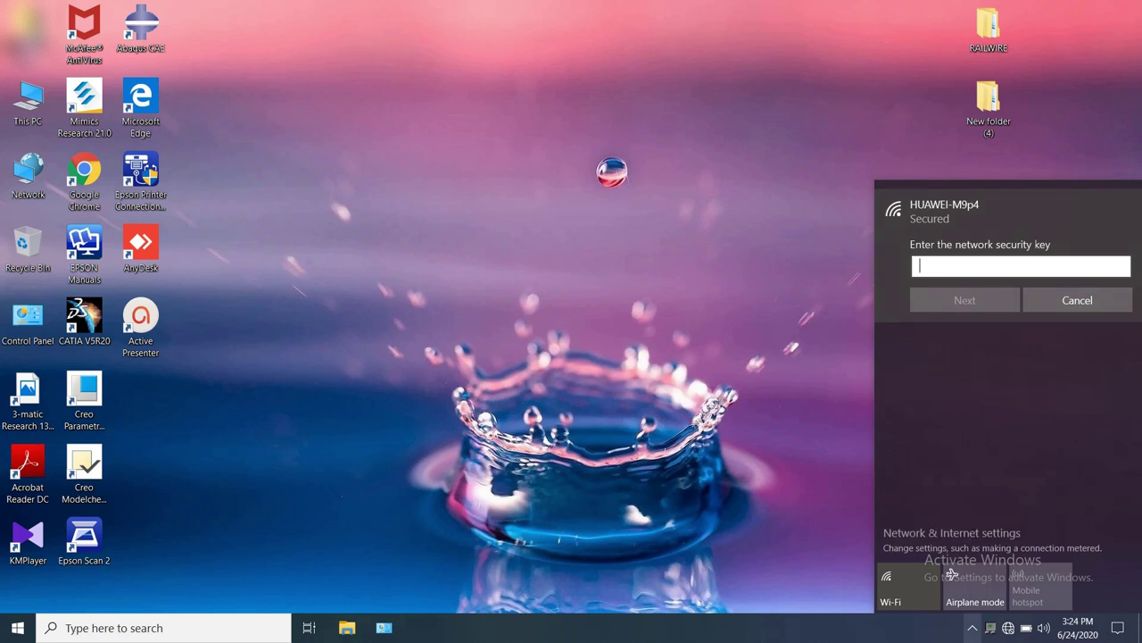
{"action": "left_click", "coordinate": [972, 627]}
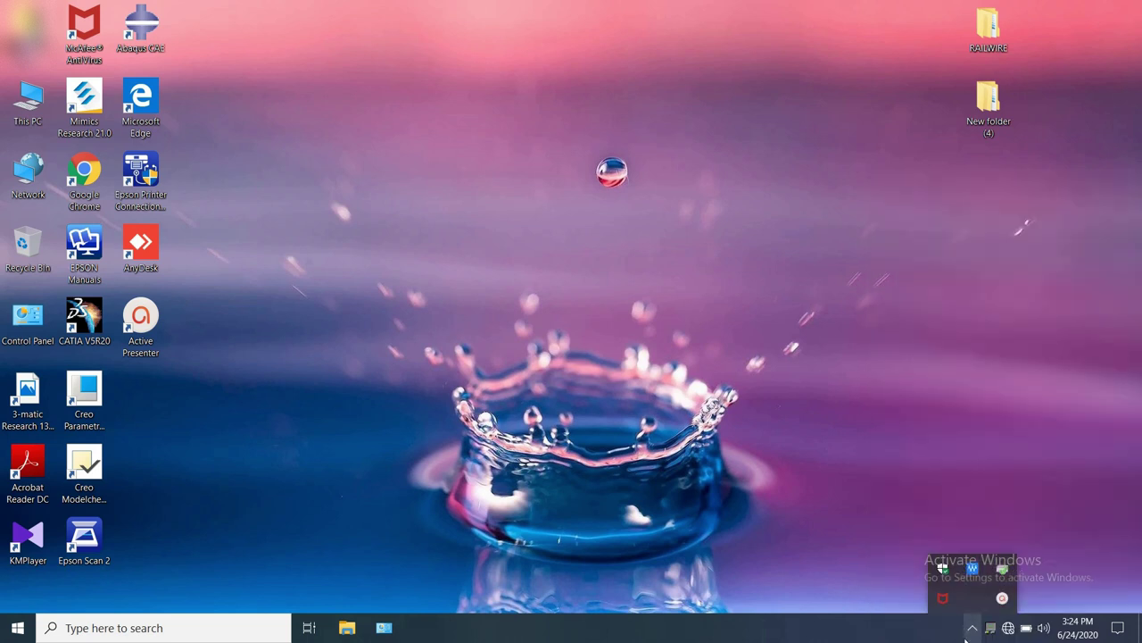
{"action": "left_click", "coordinate": [972, 627]}
{"action": "left_click", "coordinate": [972, 628]}
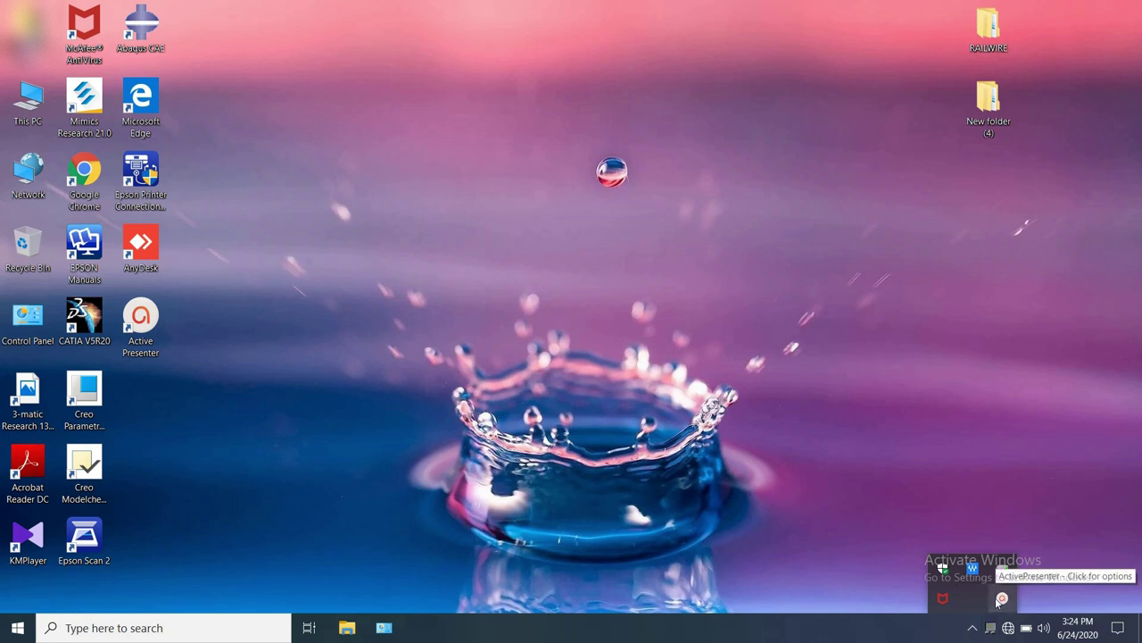
{"action": "left_click", "coordinate": [1001, 599]}
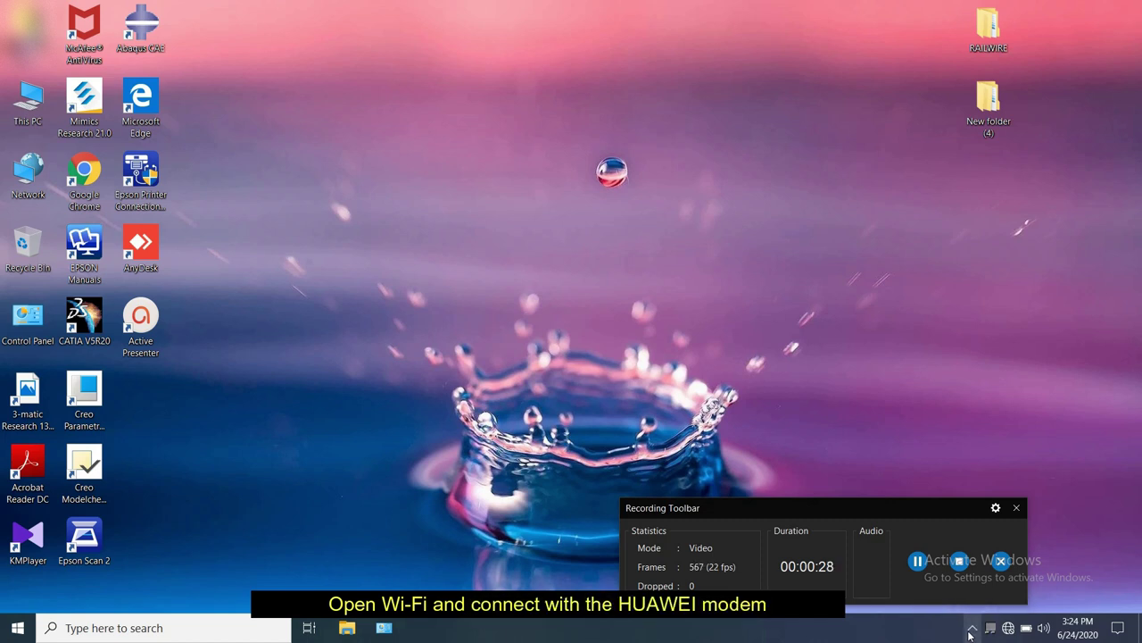
{"action": "left_click", "coordinate": [974, 630]}
{"action": "left_click", "coordinate": [974, 630]}
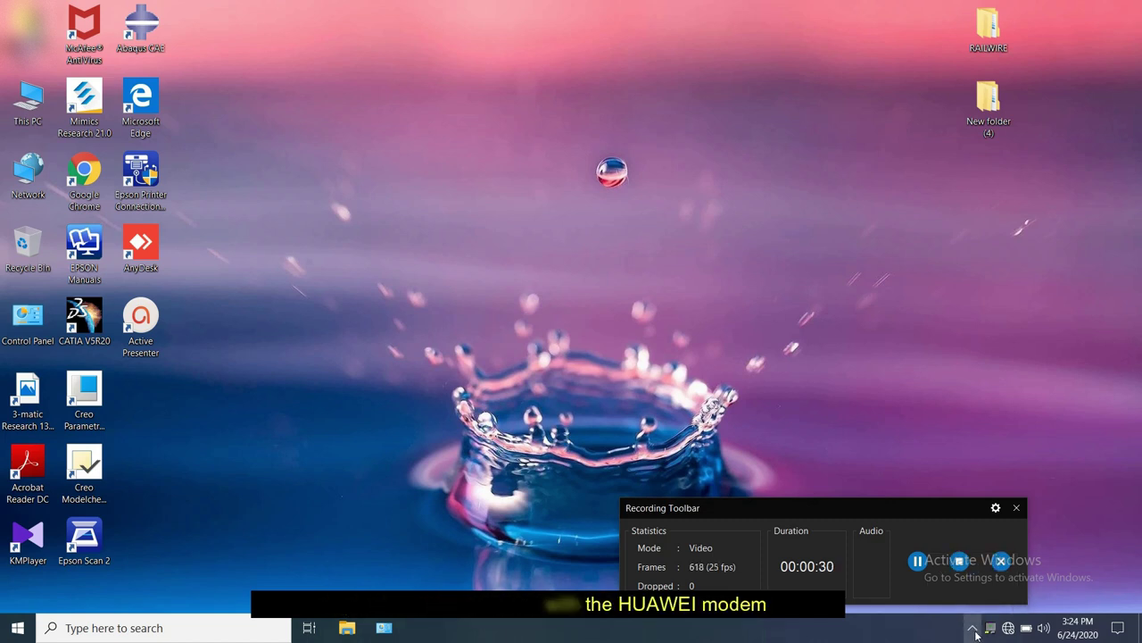
{"action": "left_click", "coordinate": [973, 630]}
{"action": "left_click", "coordinate": [973, 630]}
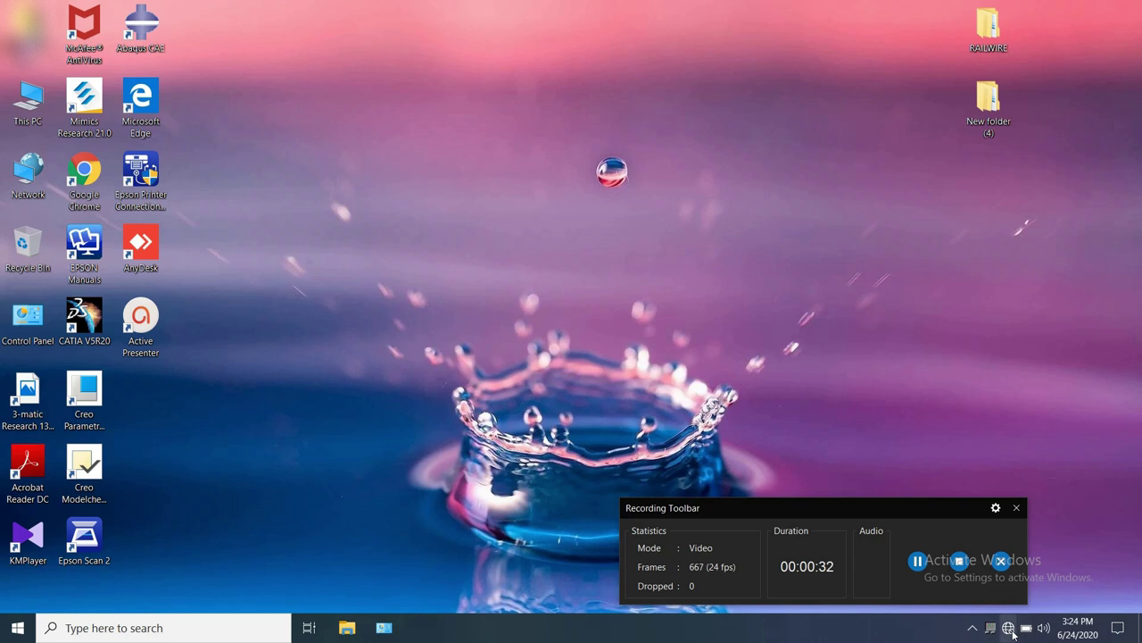
{"action": "left_click", "coordinate": [1009, 629]}
{"action": "left_click", "coordinate": [1010, 628]}
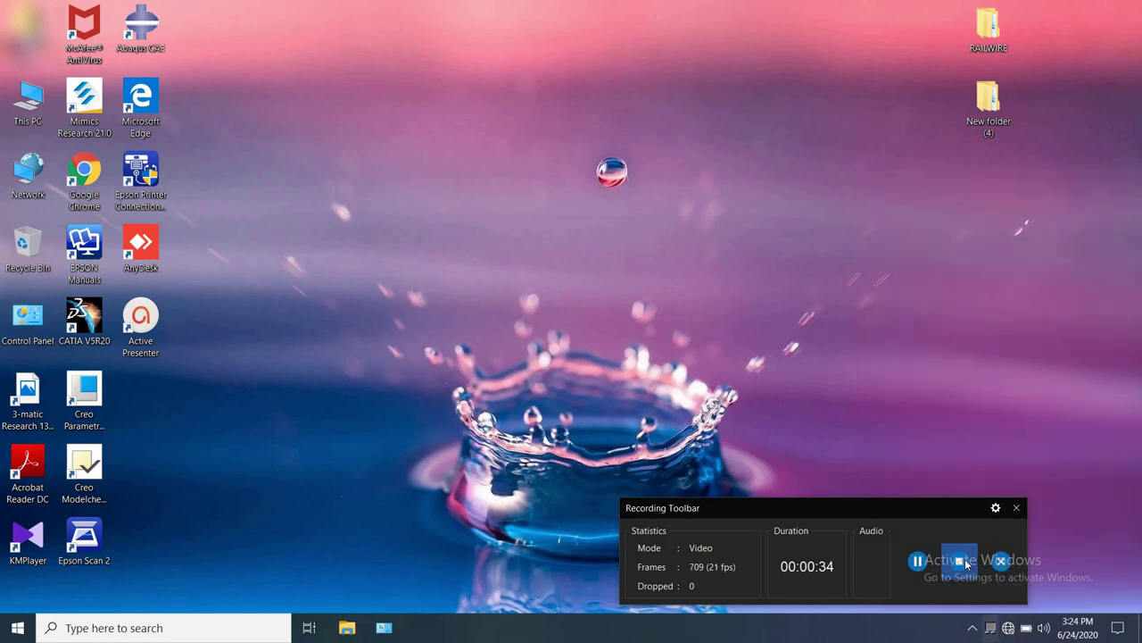
{"action": "left_click_drag", "start_coordinate": [957, 511], "coordinate": [872, 625]}
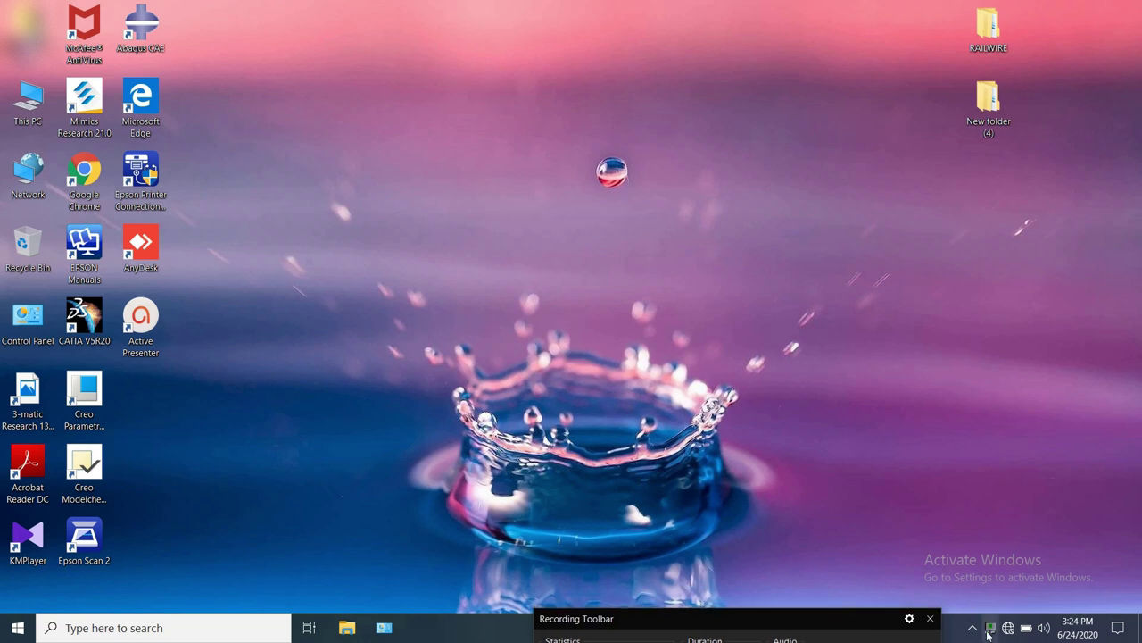
{"action": "left_click", "coordinate": [1009, 629]}
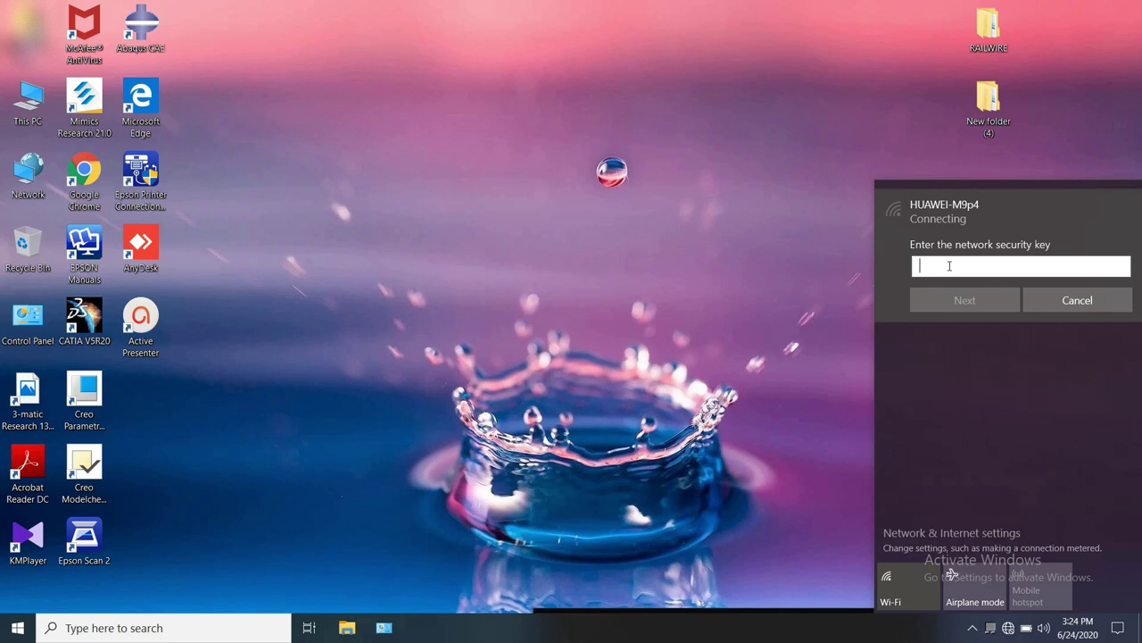
Step: Enter the network security key to join HUAWEI-M9p4 and confirm it shows as connected
{"action": "type", "text": "1"}
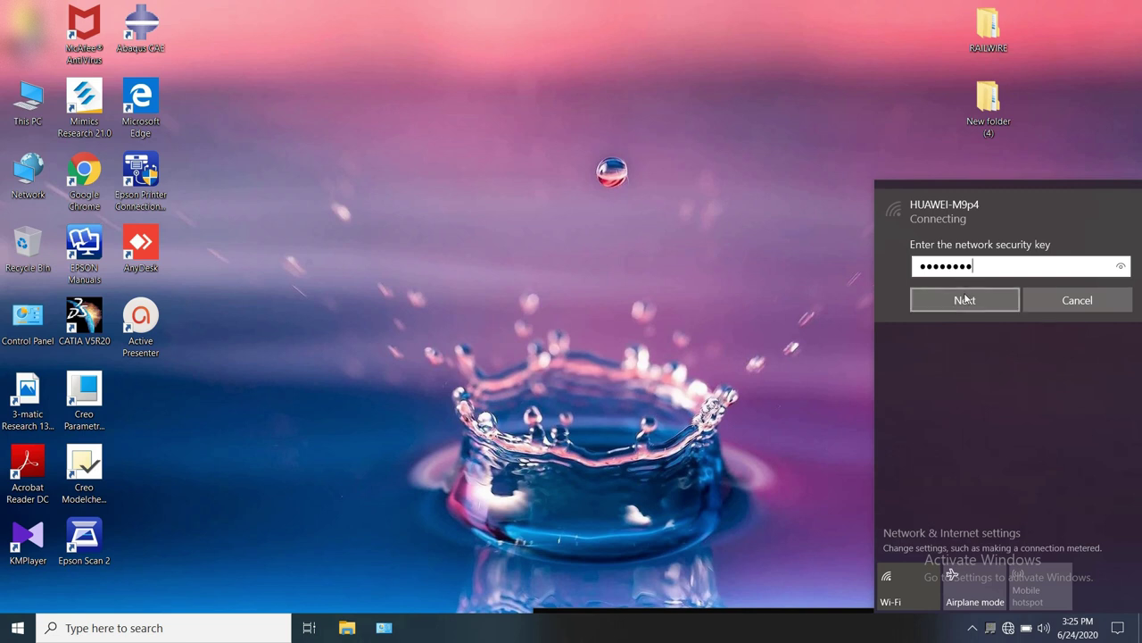
{"action": "left_click", "coordinate": [965, 299]}
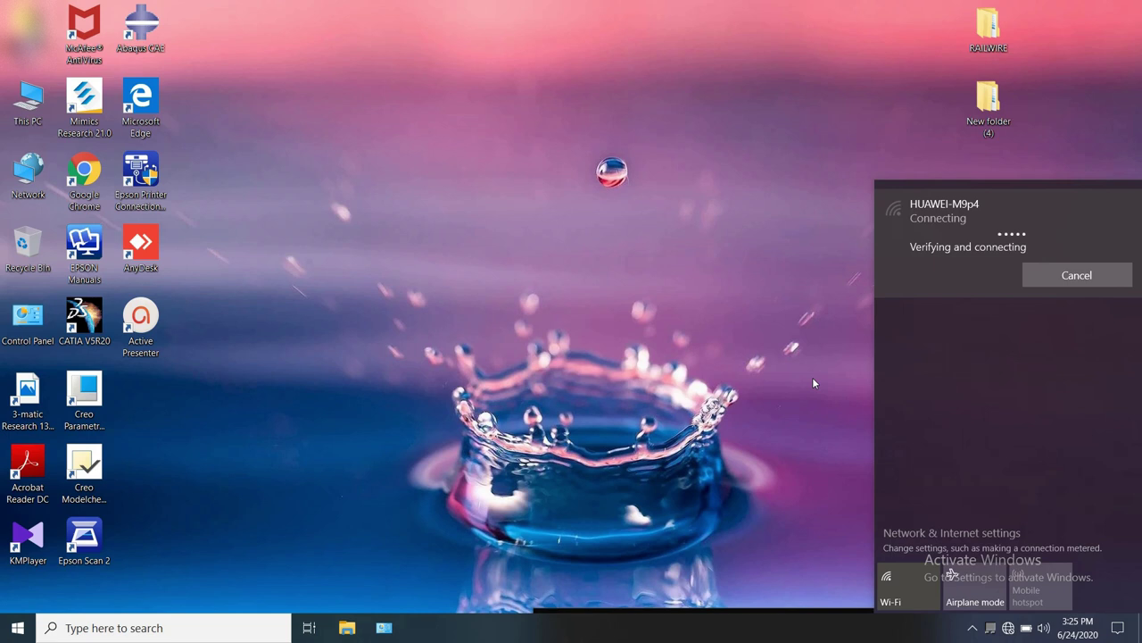
{"action": "left_click", "coordinate": [812, 382]}
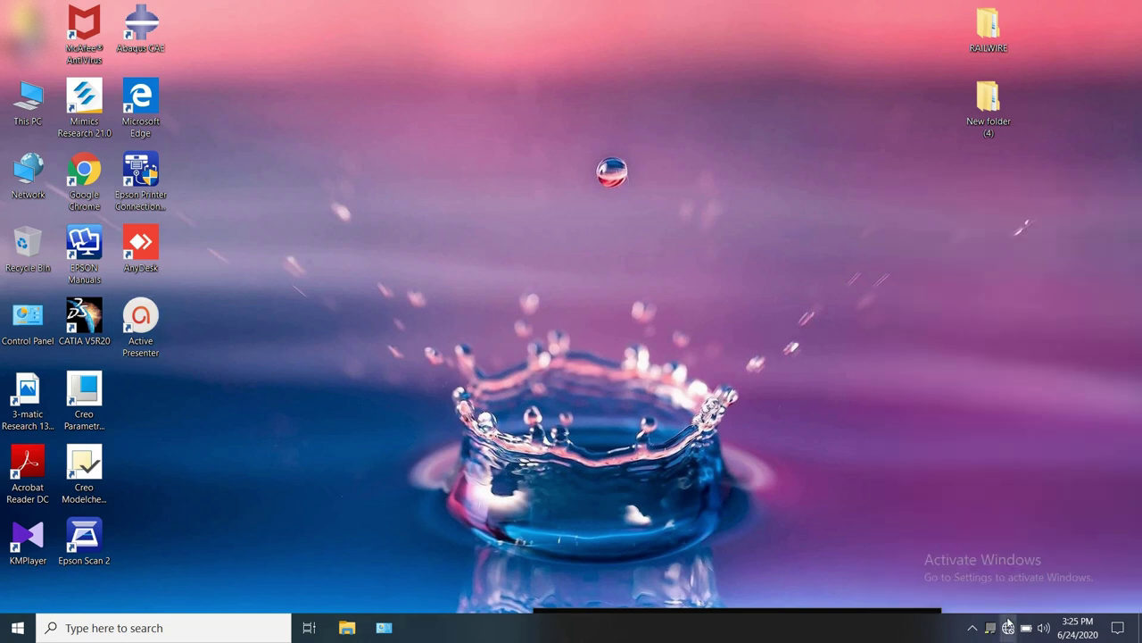
{"action": "left_click", "coordinate": [1008, 627]}
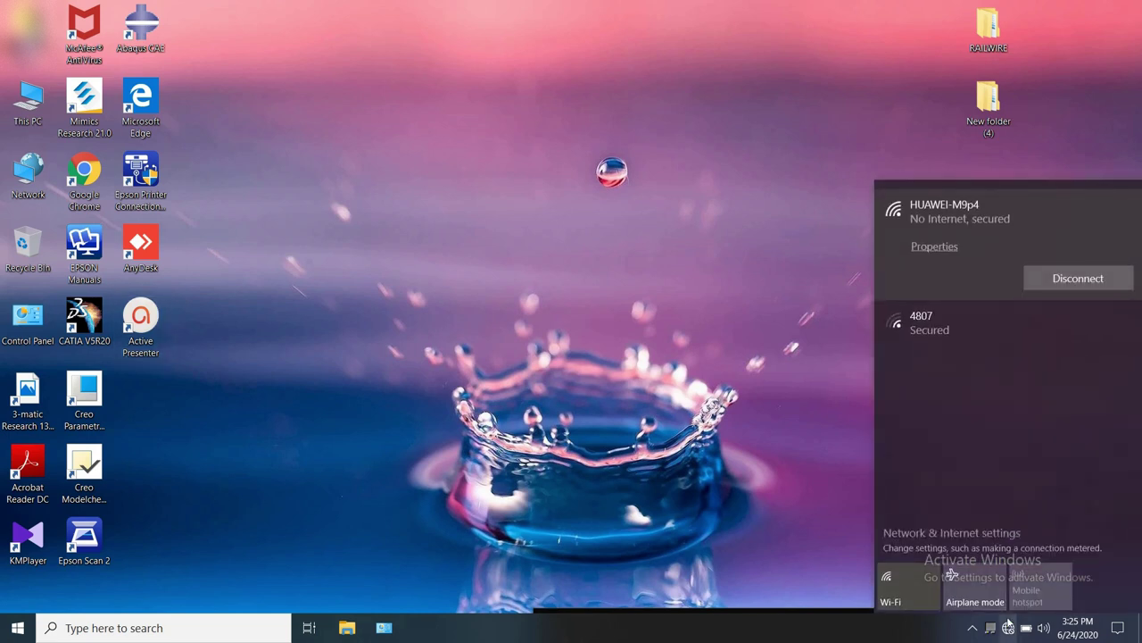
{"action": "left_click", "coordinate": [803, 499]}
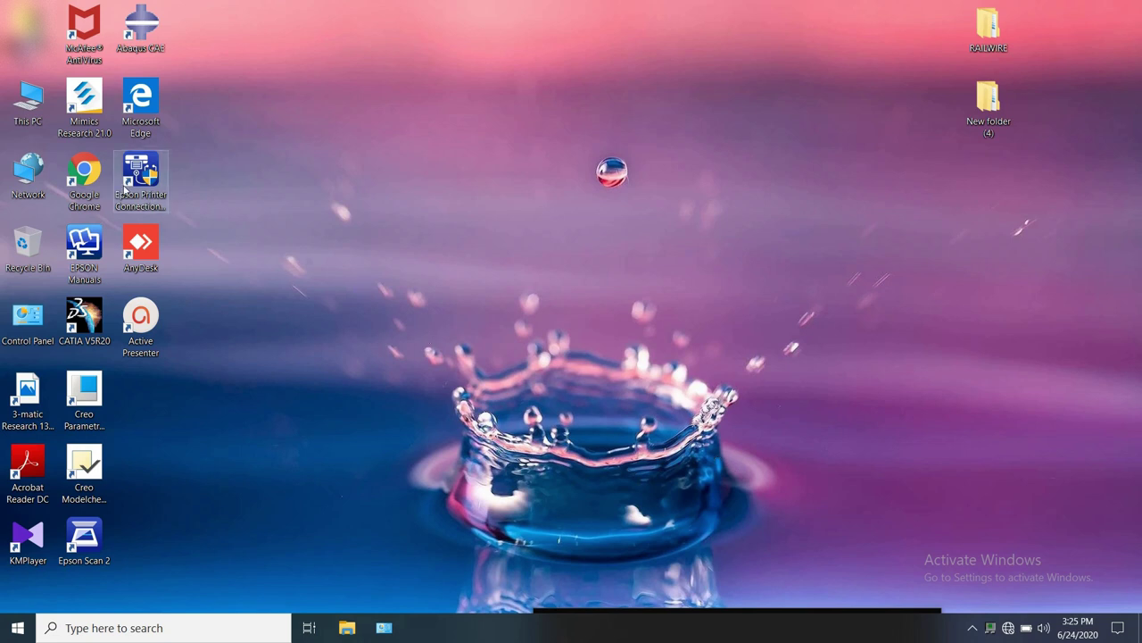
Step: Launch Google Chrome and load the router login page at 192.168.18.1
{"action": "double_click", "coordinate": [90, 183]}
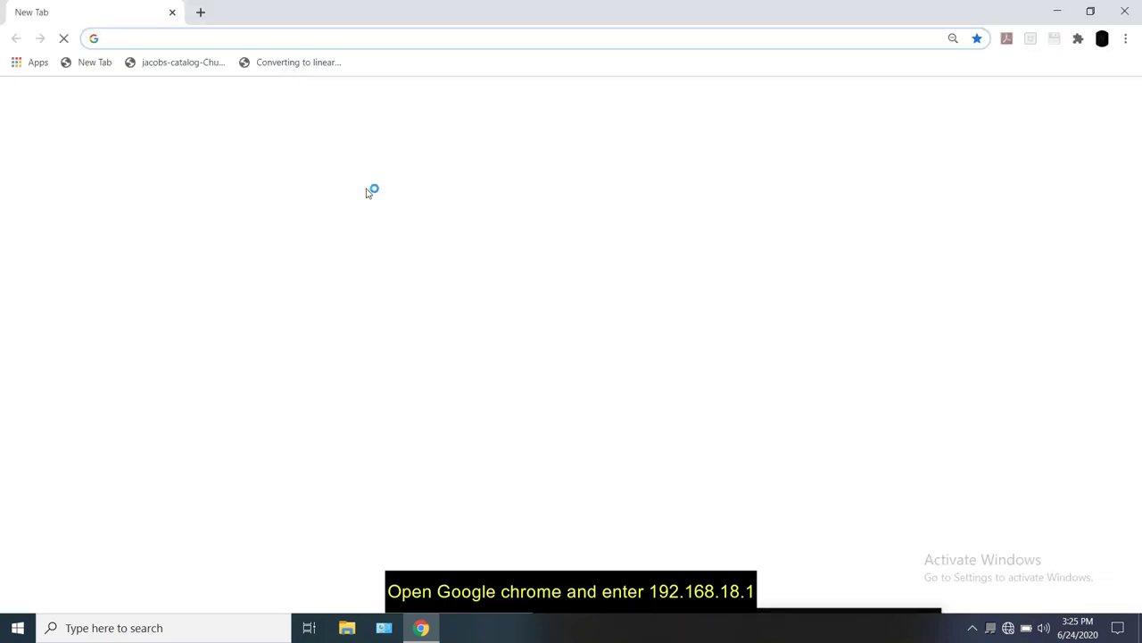
{"action": "left_click", "coordinate": [319, 37]}
{"action": "type", "text": "192.168.18.1"}
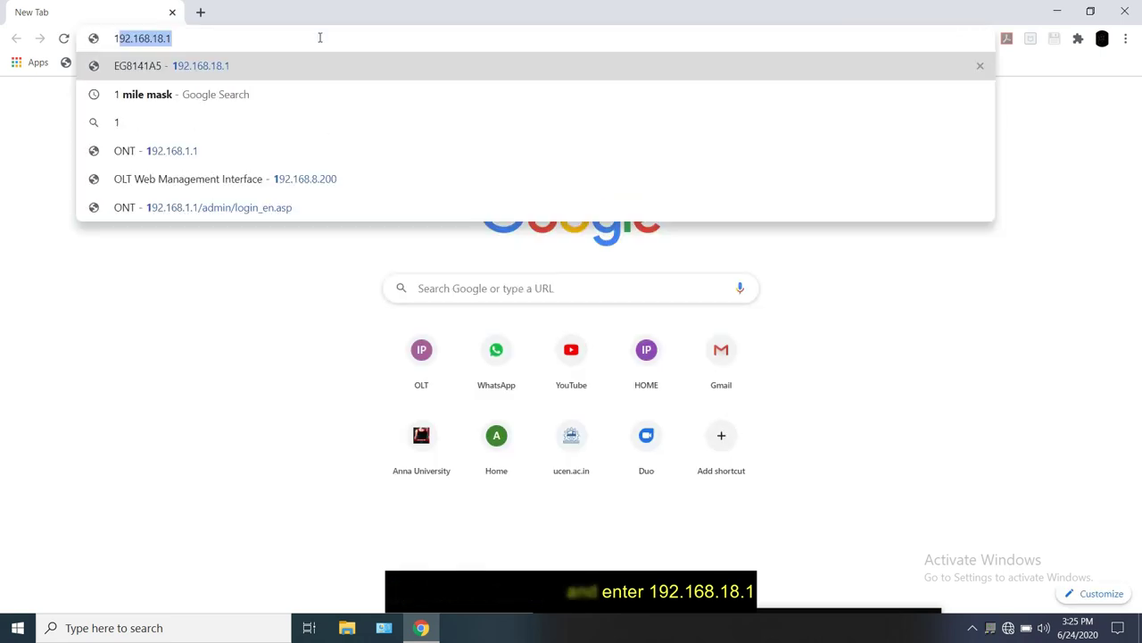
{"action": "left_click", "coordinate": [301, 66]}
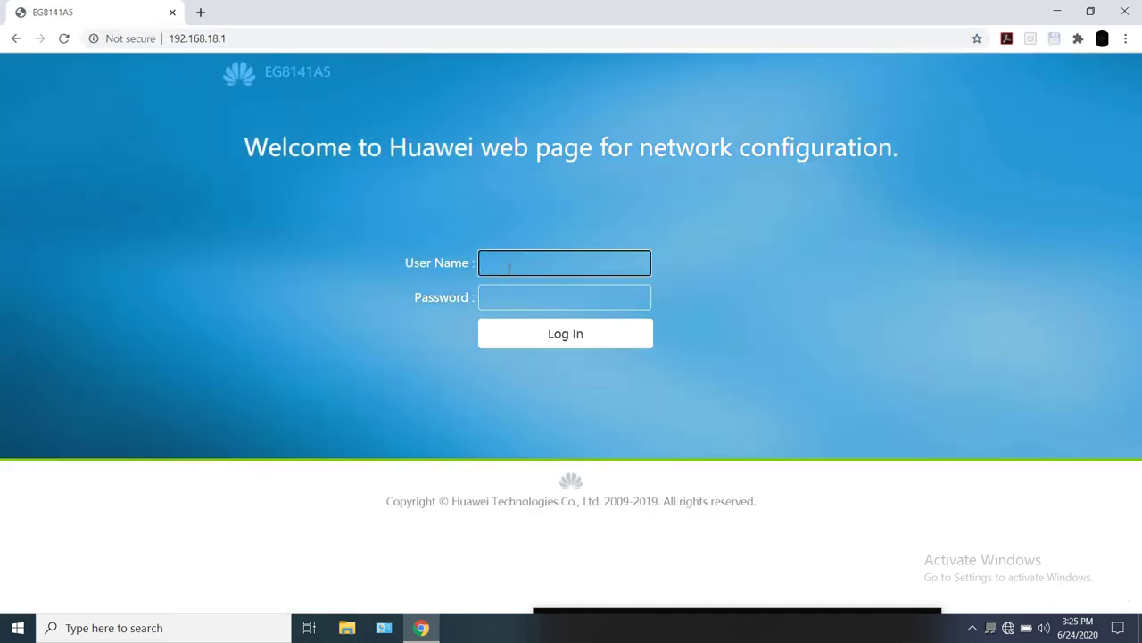
Step: Sign in using the saved administrator user name and the account password
{"action": "left_click", "coordinate": [509, 267]}
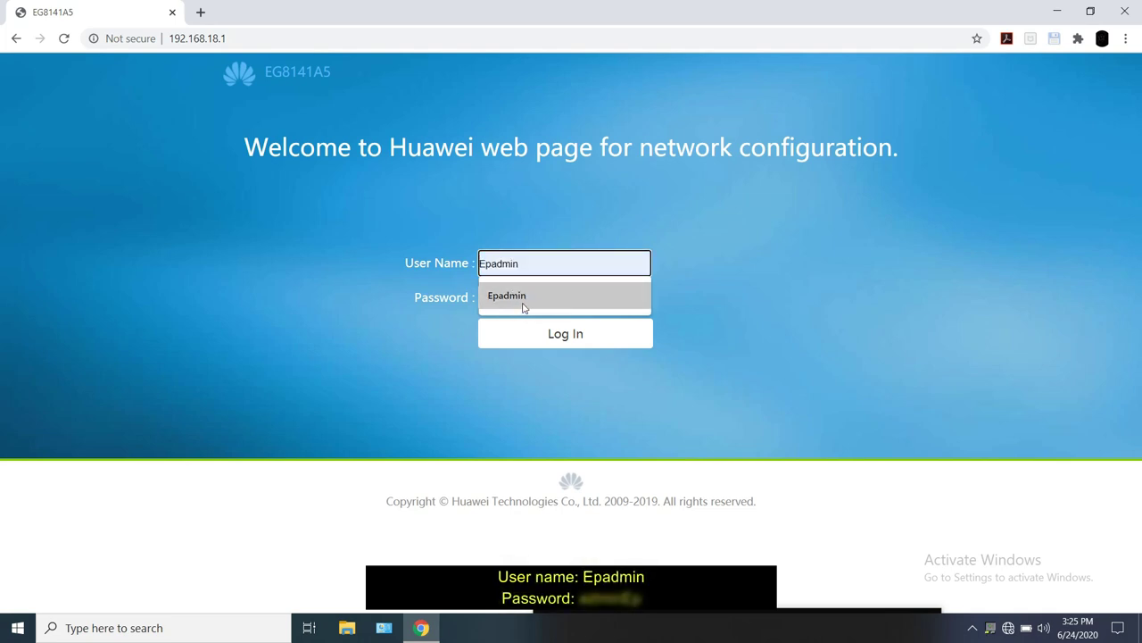
{"action": "left_click", "coordinate": [522, 301]}
{"action": "left_click", "coordinate": [526, 298]}
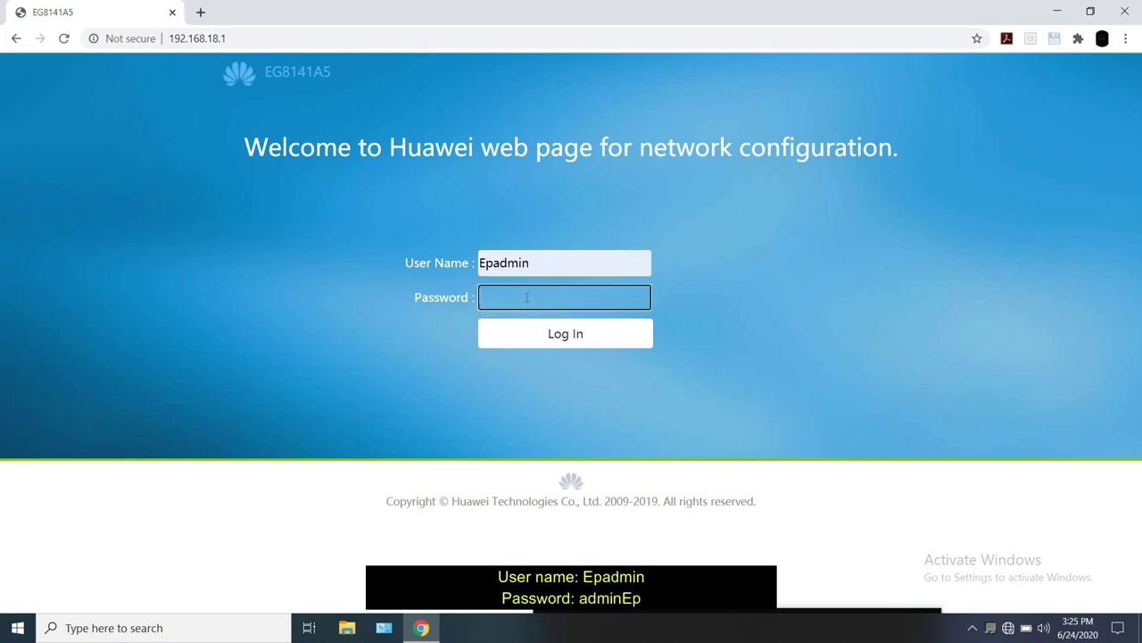
{"action": "type", "text": "adminEp"}
{"action": "left_click", "coordinate": [555, 335]}
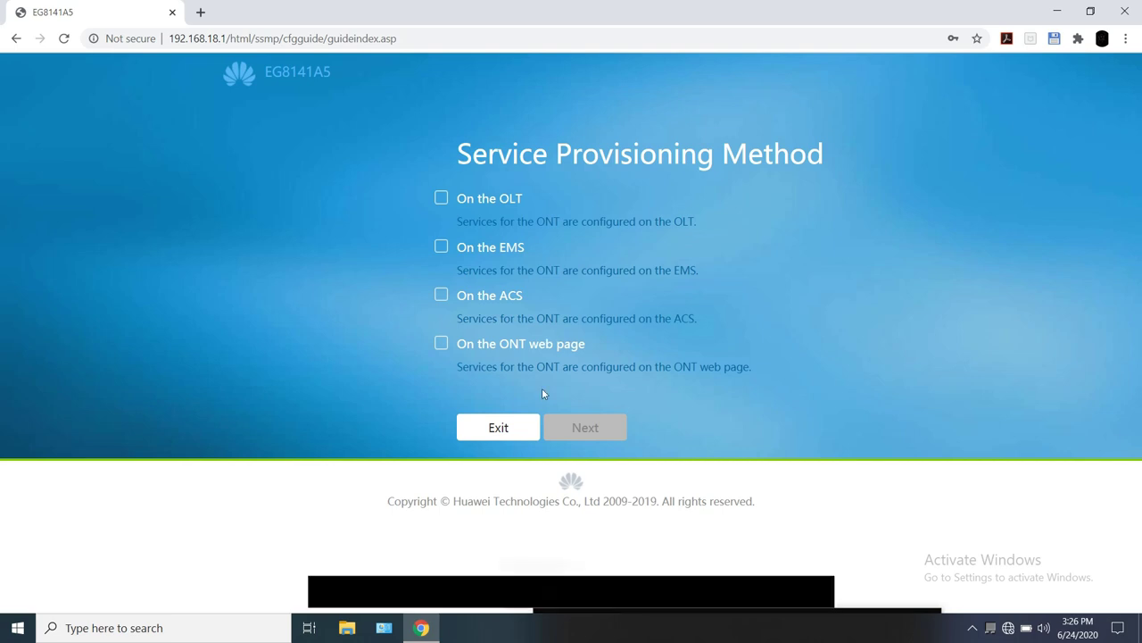
Step: Exit the Service Provisioning Method guide and go to Advanced settings
{"action": "left_click", "coordinate": [502, 426]}
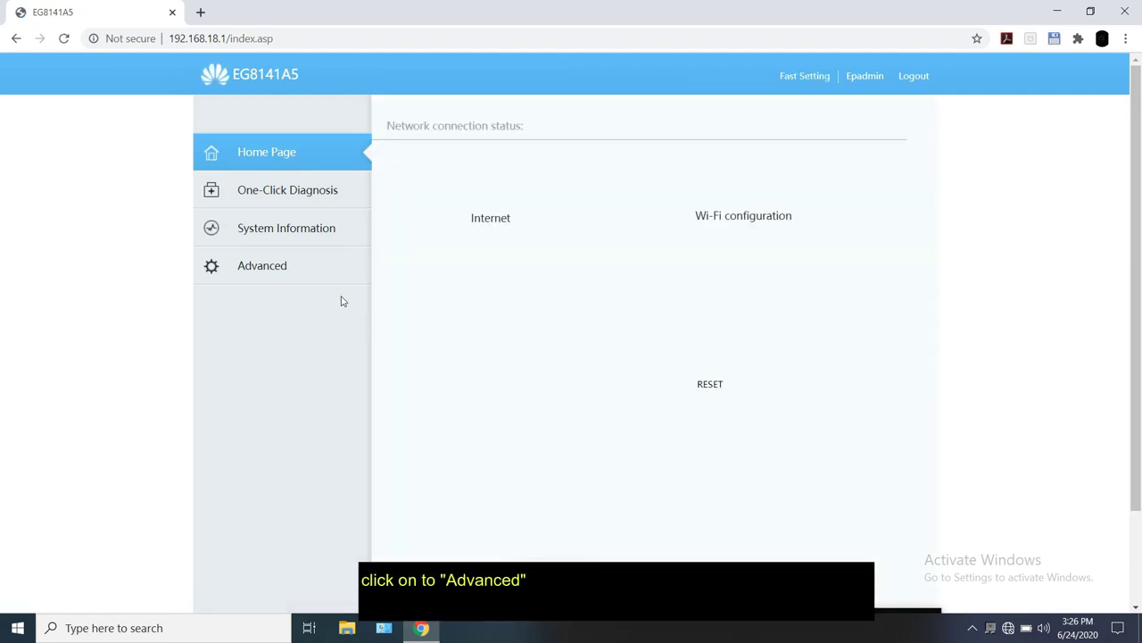
{"action": "left_click", "coordinate": [288, 278]}
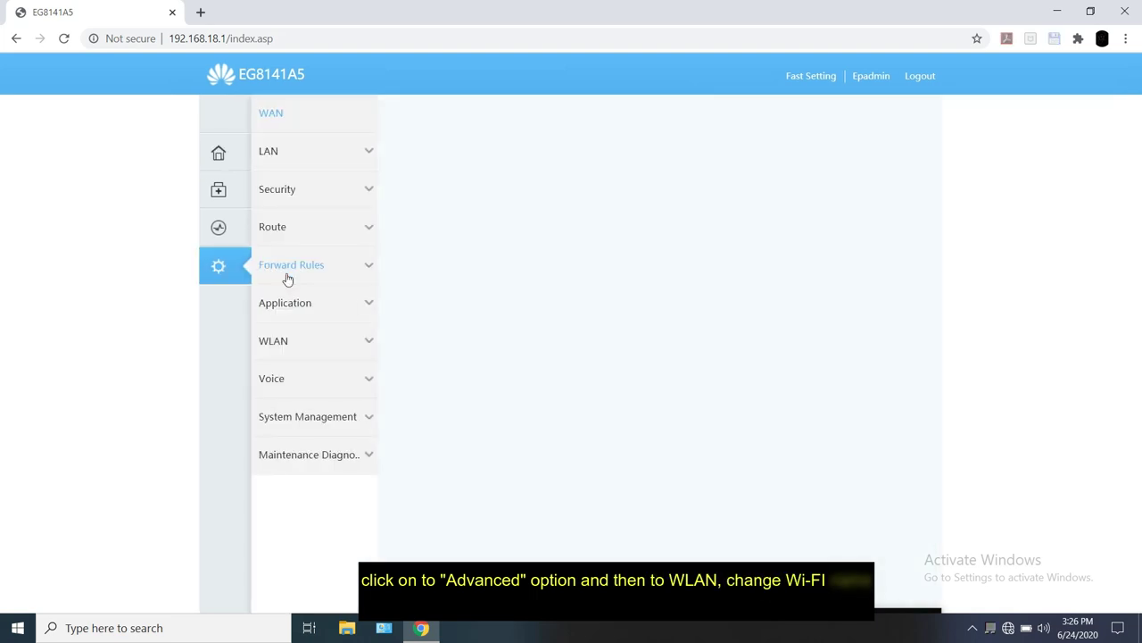
Step: Rename the Wi-Fi SSID to 'name' under WLAN Basic
{"action": "left_click", "coordinate": [347, 350]}
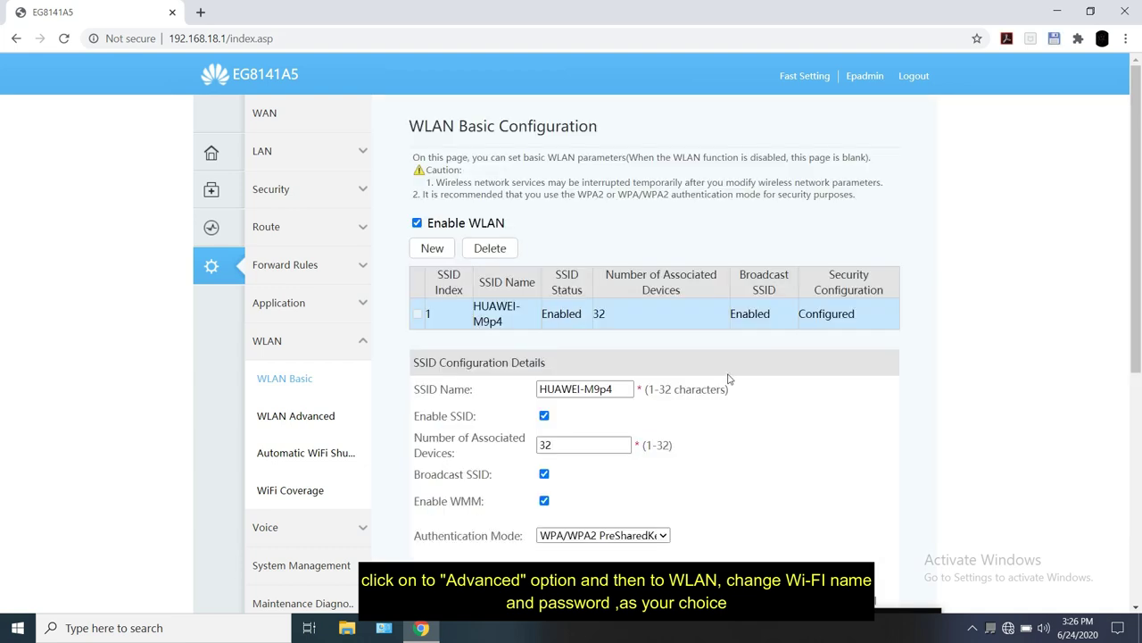
{"action": "scroll", "coordinate": [728, 379], "scroll_direction": "down", "scroll_amount": 3}
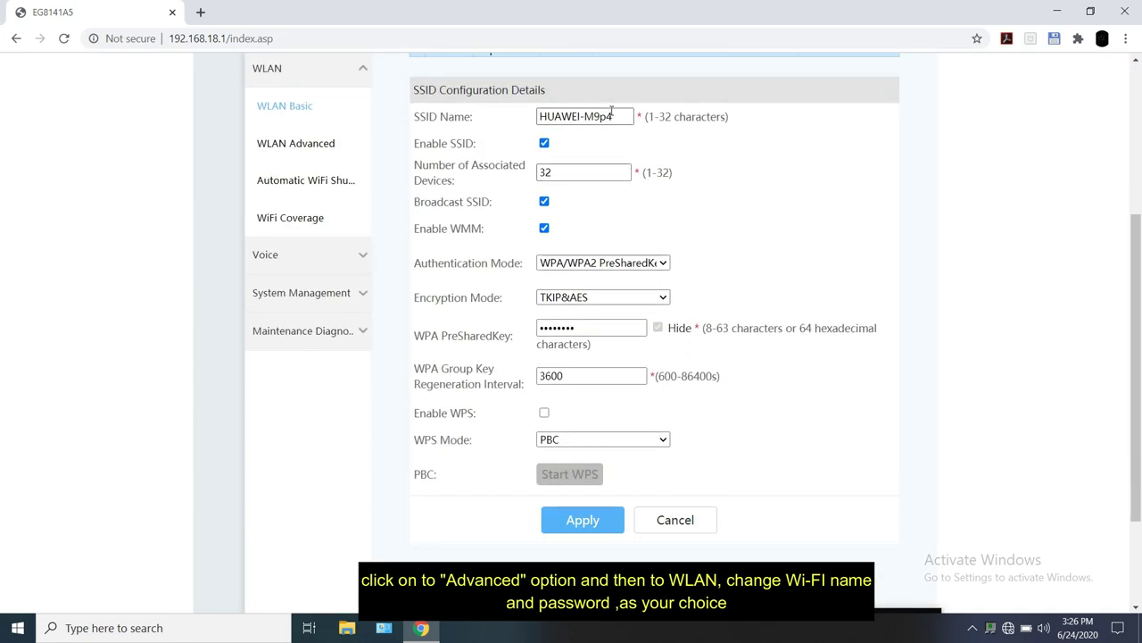
{"action": "triple_click", "coordinate": [616, 117]}
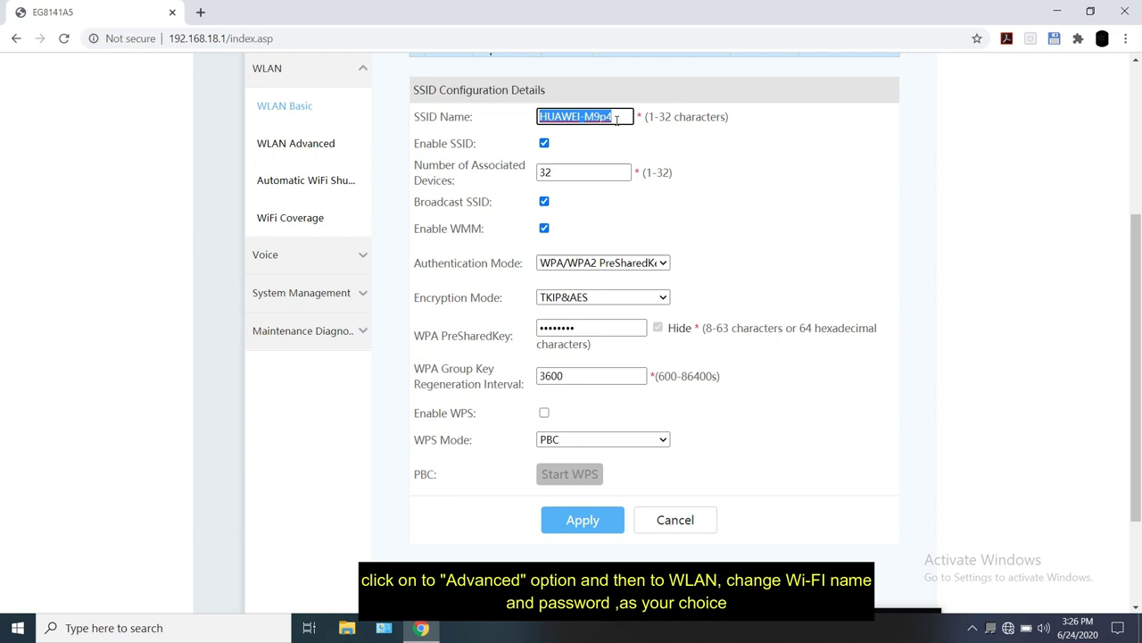
{"action": "type", "text": "name"}
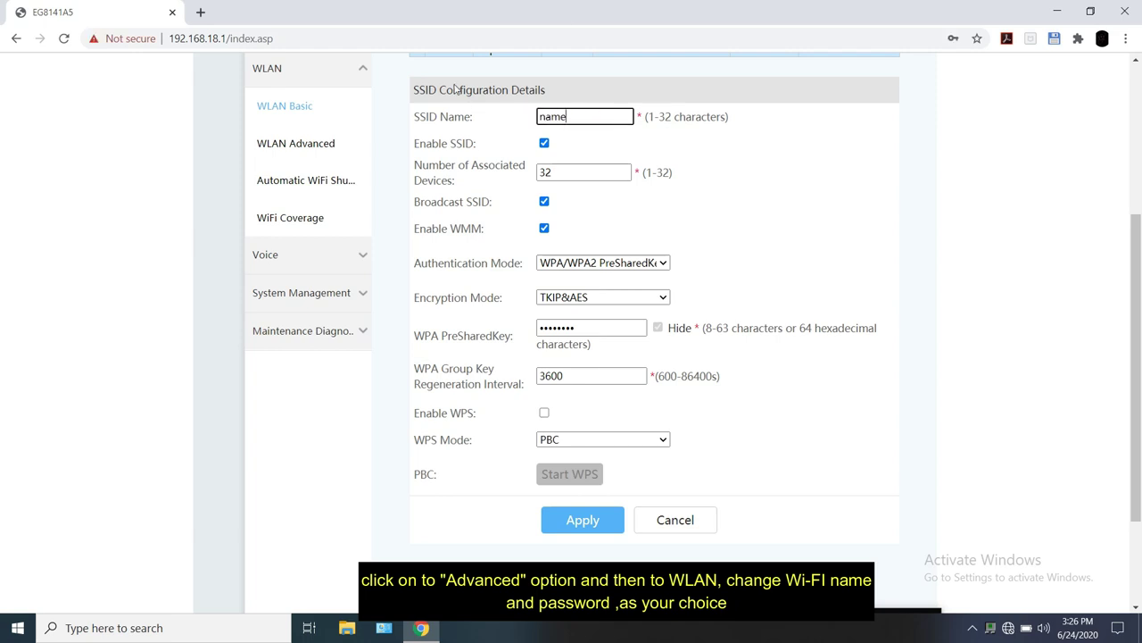
Step: Replace the WPA PreSharedKey with a new 8-character Wi-Fi key
{"action": "triple_click", "coordinate": [596, 326]}
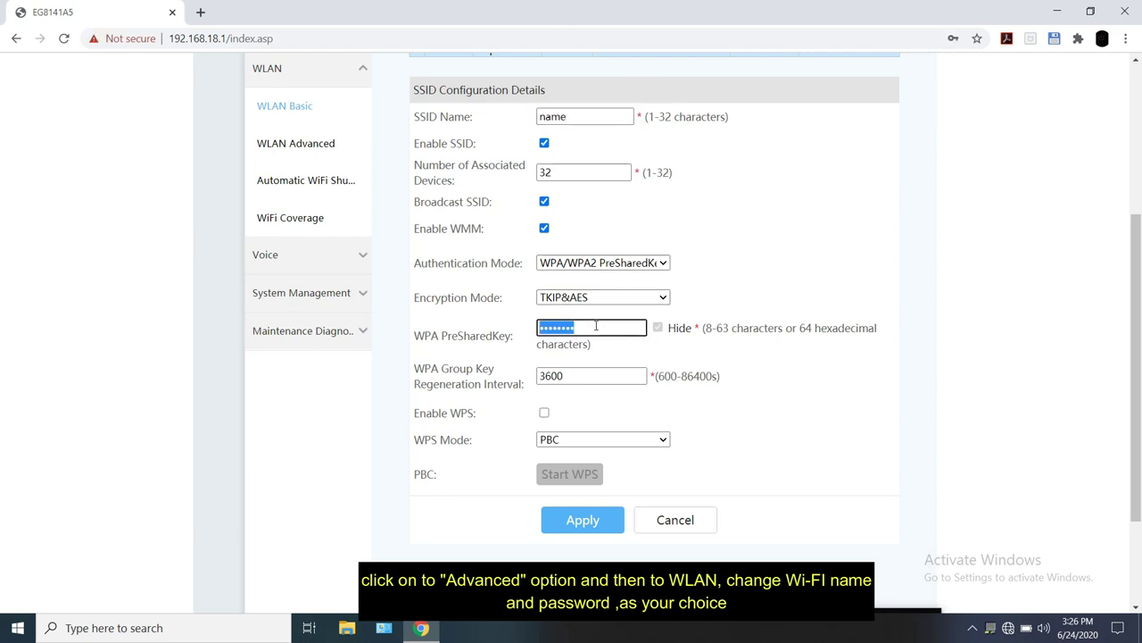
{"action": "key", "text": "BackSpace"}
{"action": "type", "text": "12345678"}
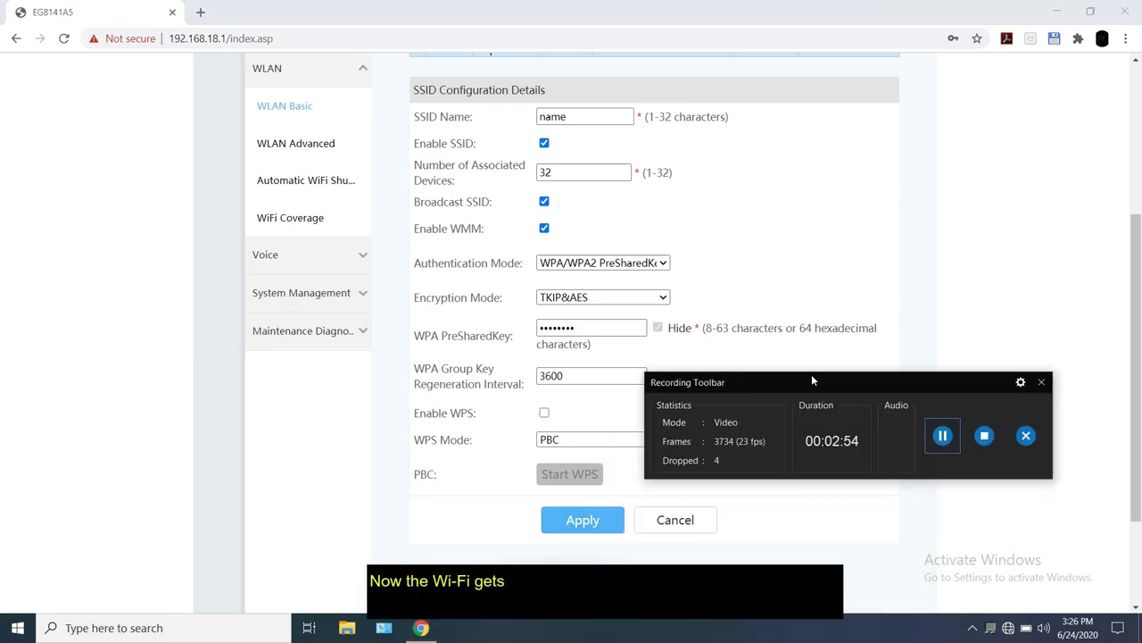
Step: Reload 192.168.18.1 in Chrome to bring back the router login page
{"action": "left_click", "coordinate": [930, 435]}
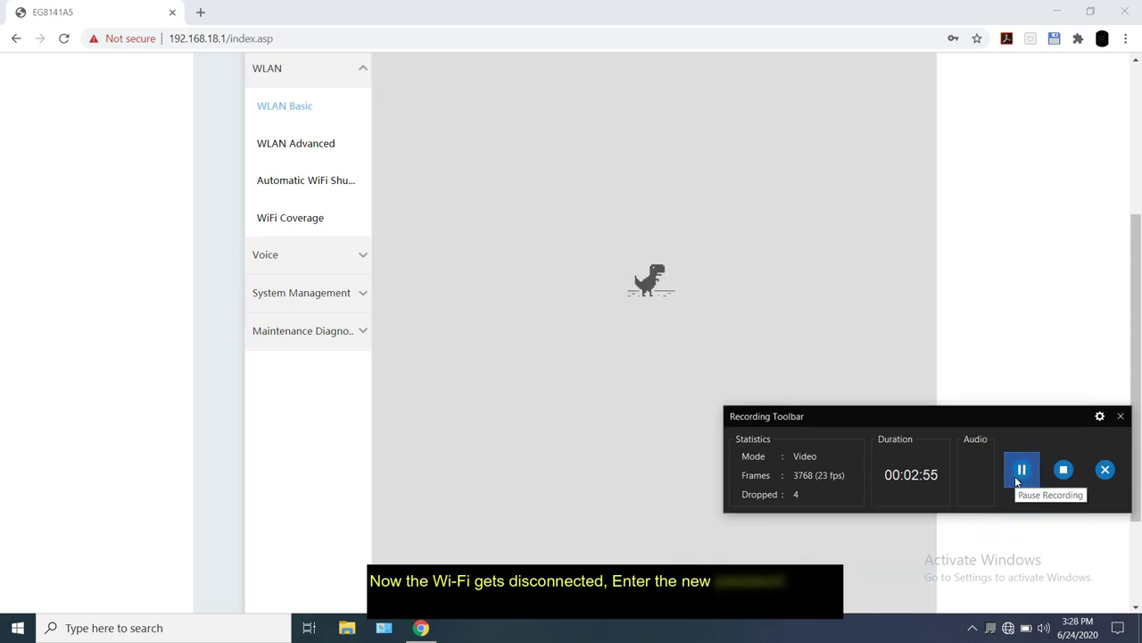
{"action": "left_click_drag", "start_coordinate": [979, 414], "coordinate": [883, 600]}
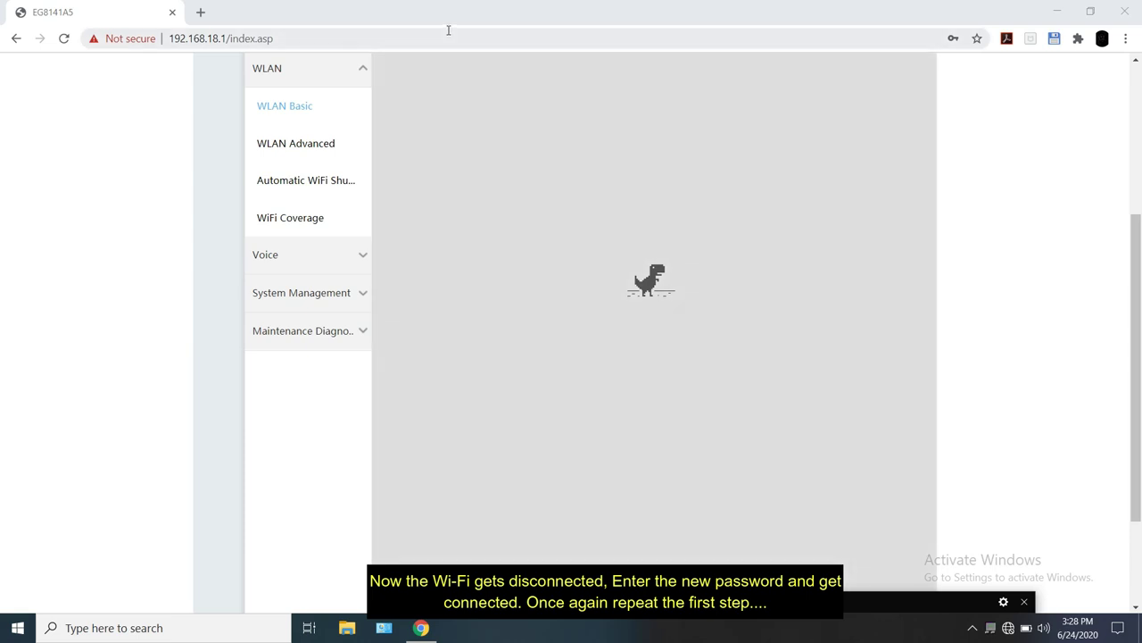
{"action": "left_click", "coordinate": [448, 32]}
{"action": "key", "text": "End"}
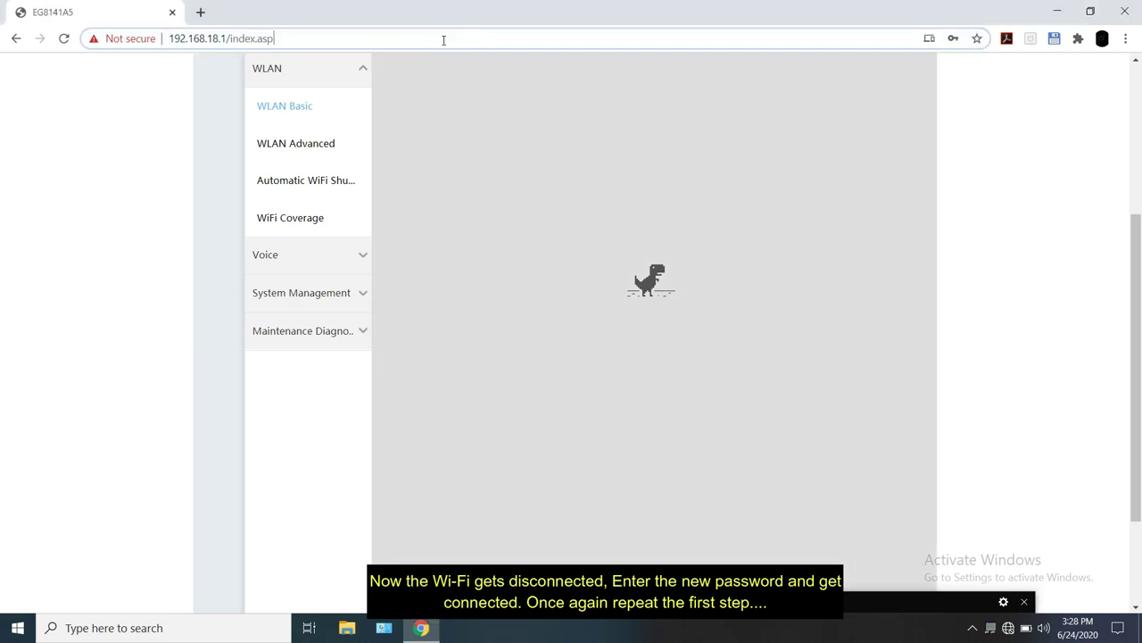
{"action": "key", "text": "ctrl+shift+Left"}
{"action": "key", "text": "ctrl+a"}
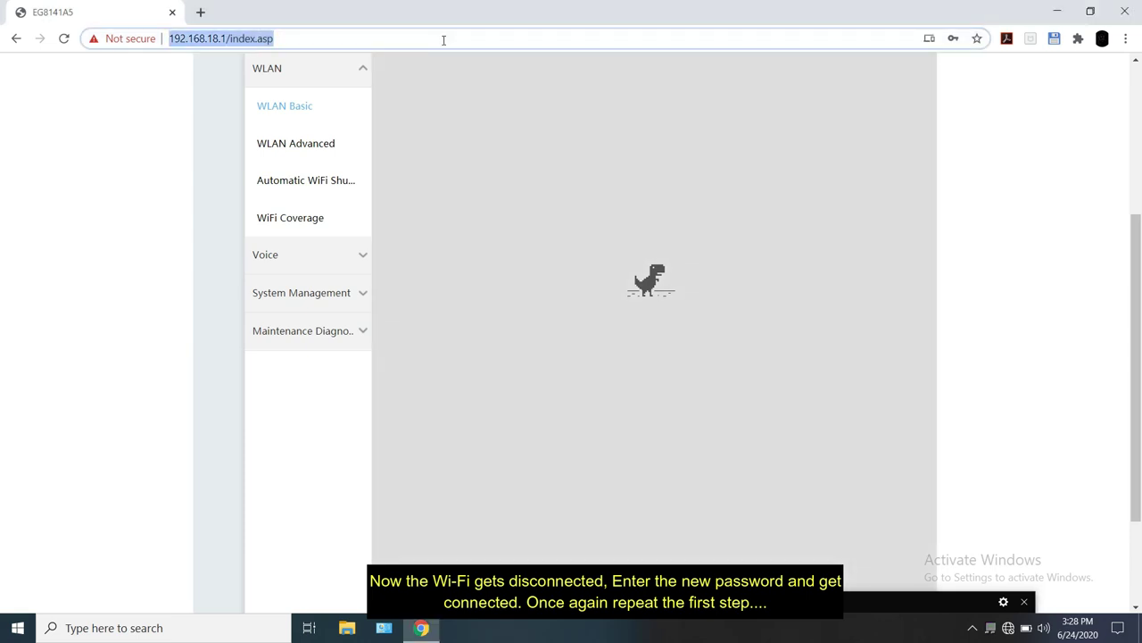
{"action": "type", "text": "1"}
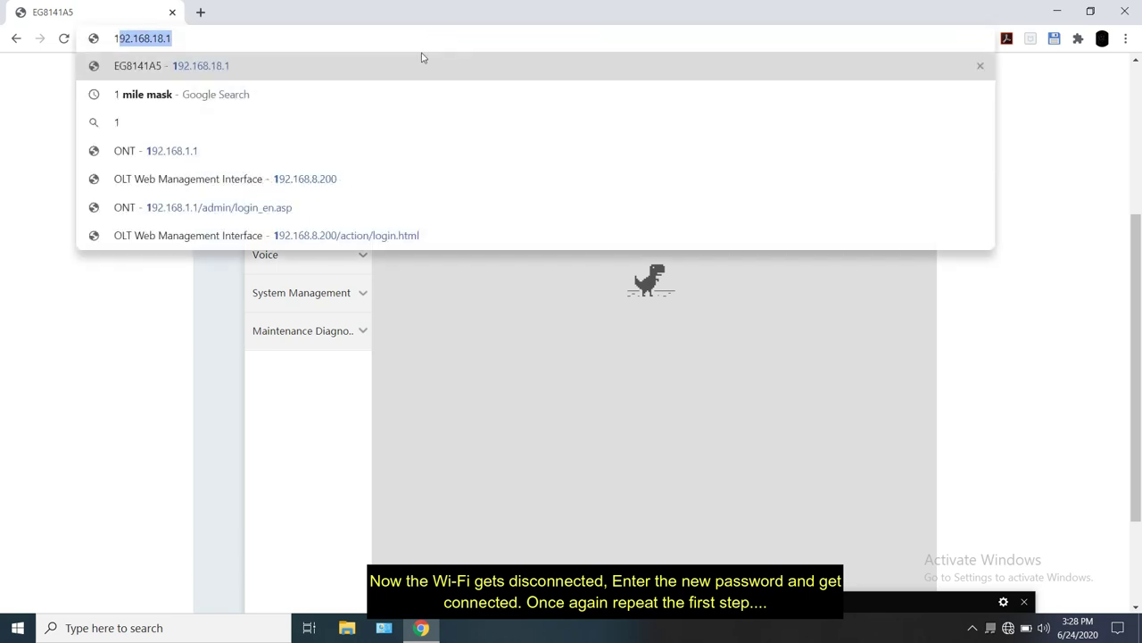
{"action": "key", "text": "Return"}
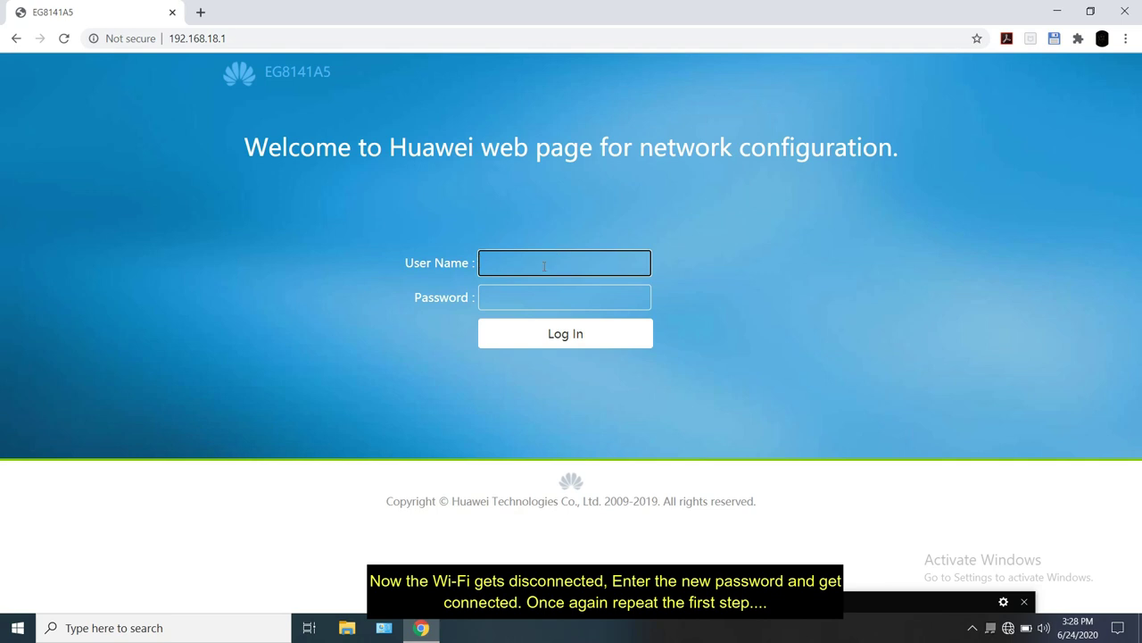
Step: Log back in with the saved administrator user name and its password
{"action": "left_click", "coordinate": [544, 265]}
{"action": "left_click", "coordinate": [522, 300]}
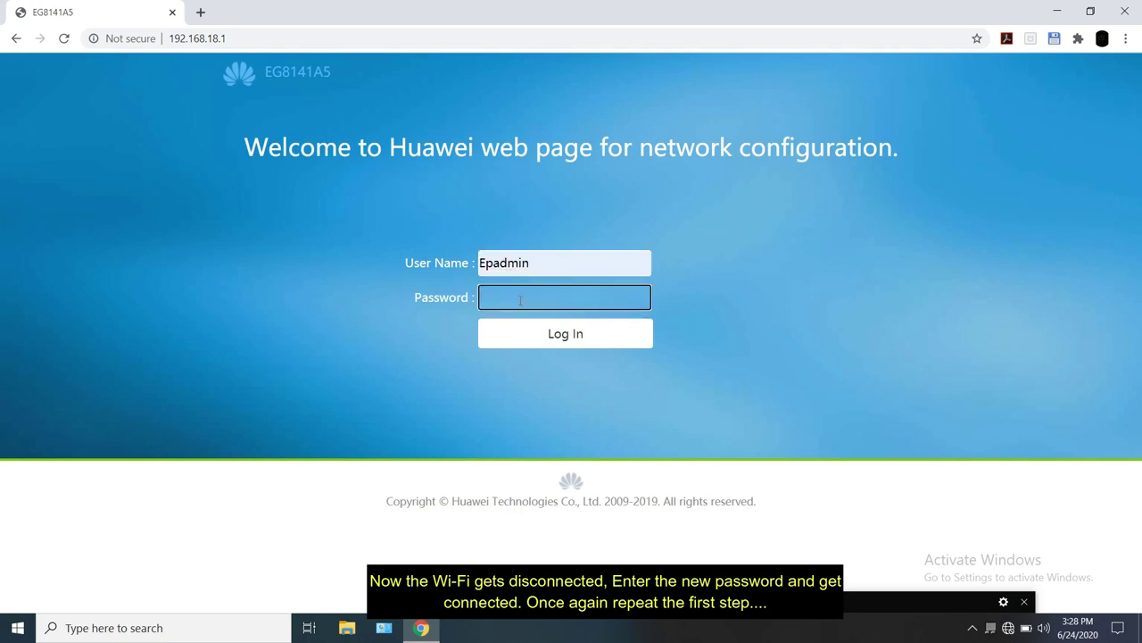
{"action": "type", "text": "aa"}
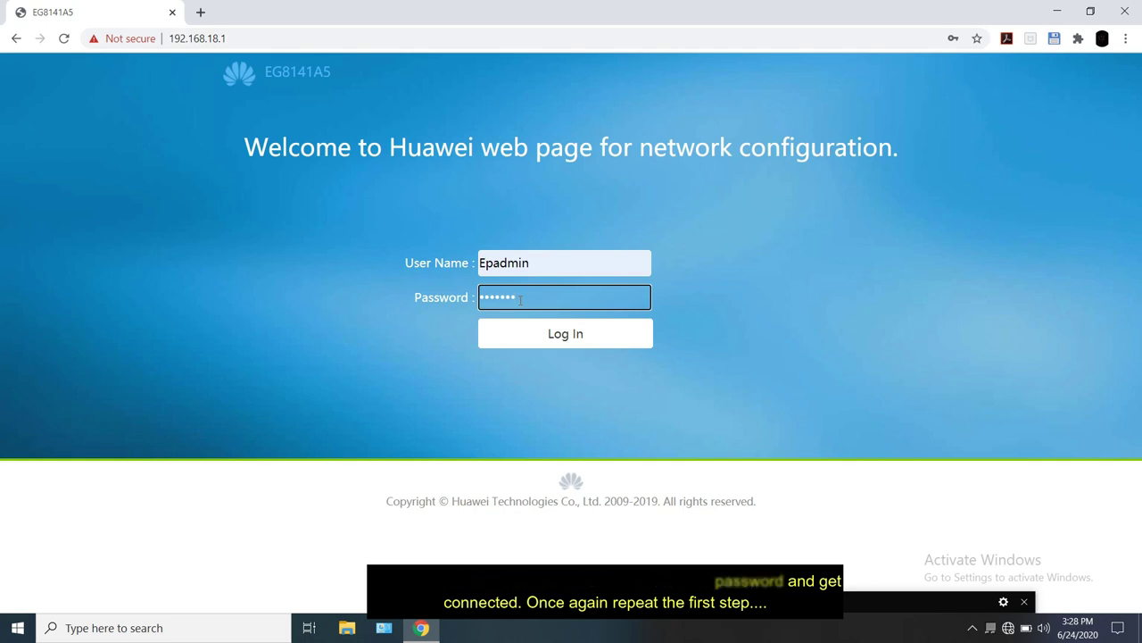
{"action": "left_click", "coordinate": [526, 326]}
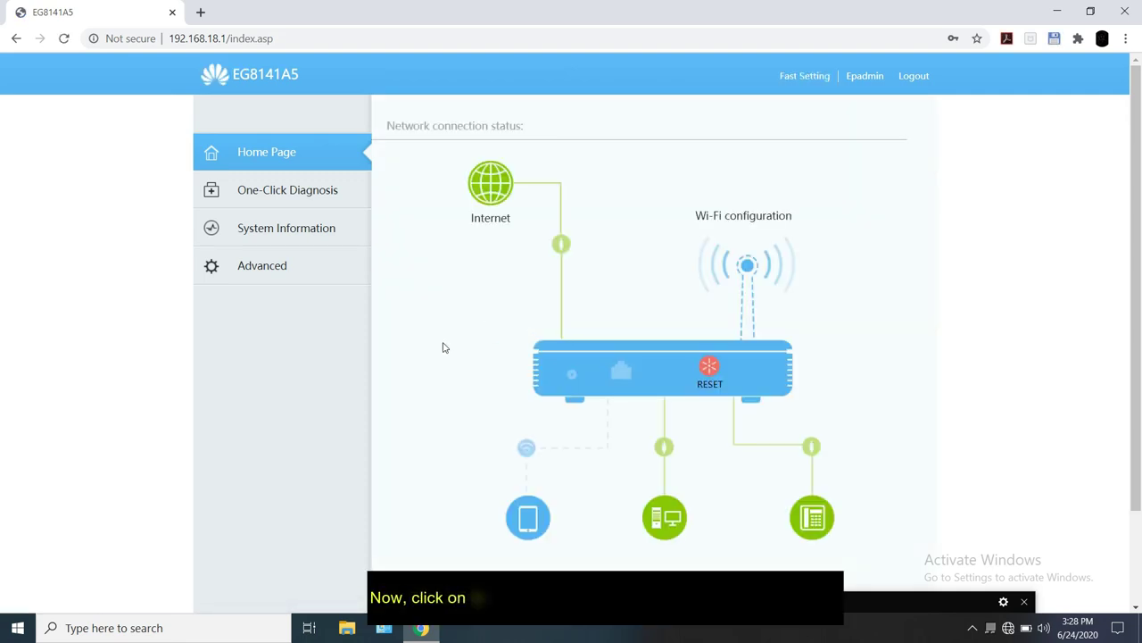
Step: Navigate to Advanced > LAN > Layer 2/3 Port to list ports LAN1–LAN4
{"action": "scroll", "coordinate": [443, 347], "scroll_direction": "down", "scroll_amount": 1}
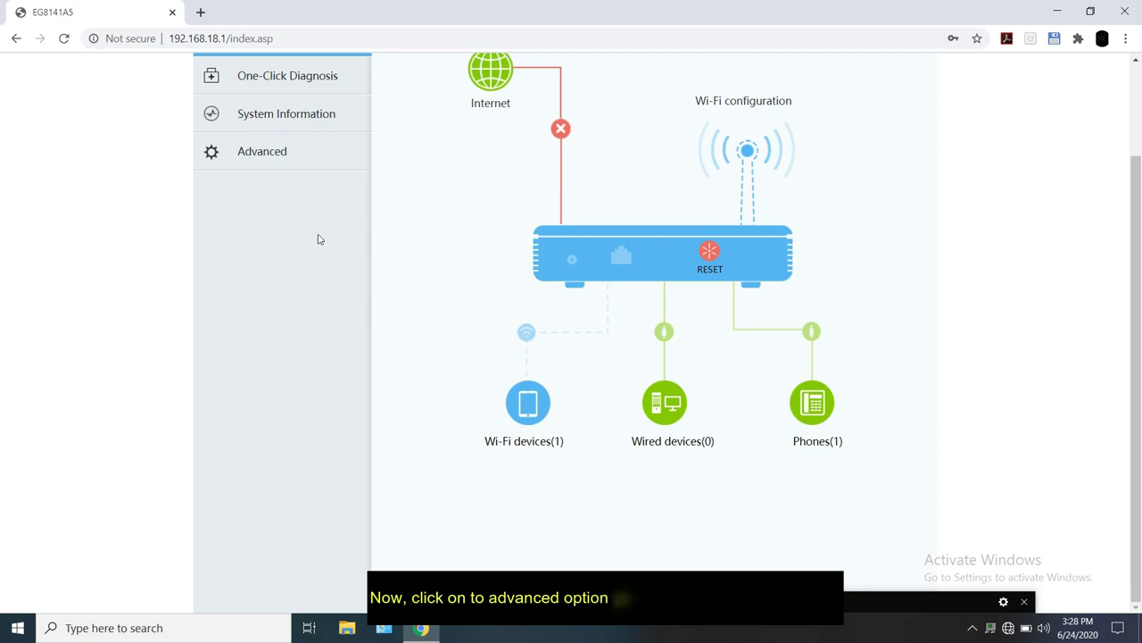
{"action": "left_click", "coordinate": [302, 170]}
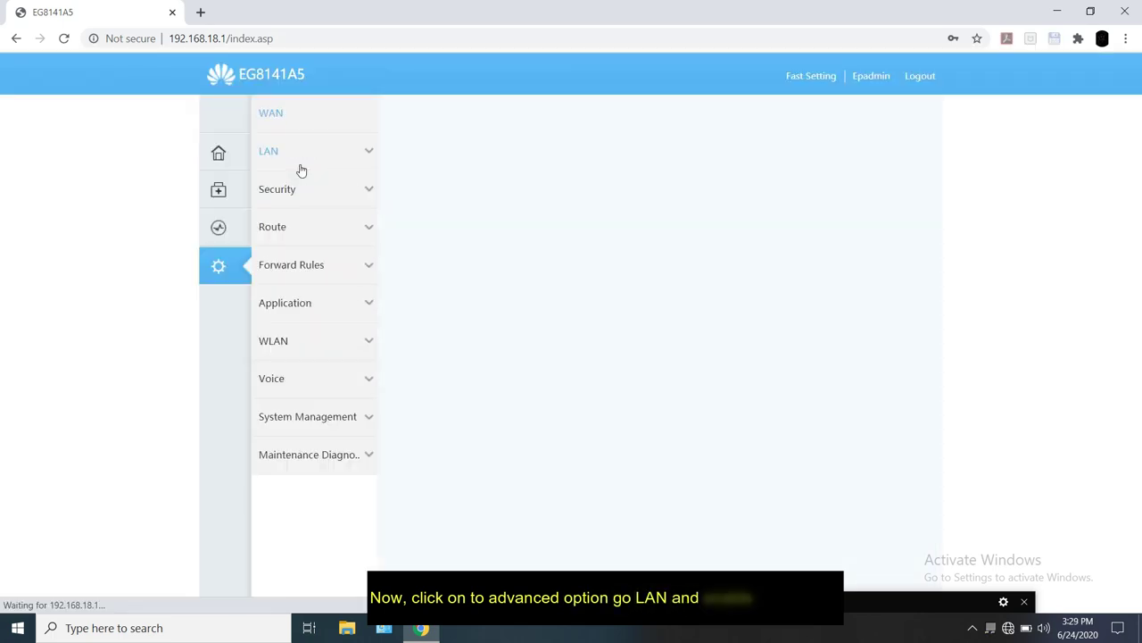
{"action": "left_click", "coordinate": [335, 116]}
{"action": "left_click", "coordinate": [351, 157]}
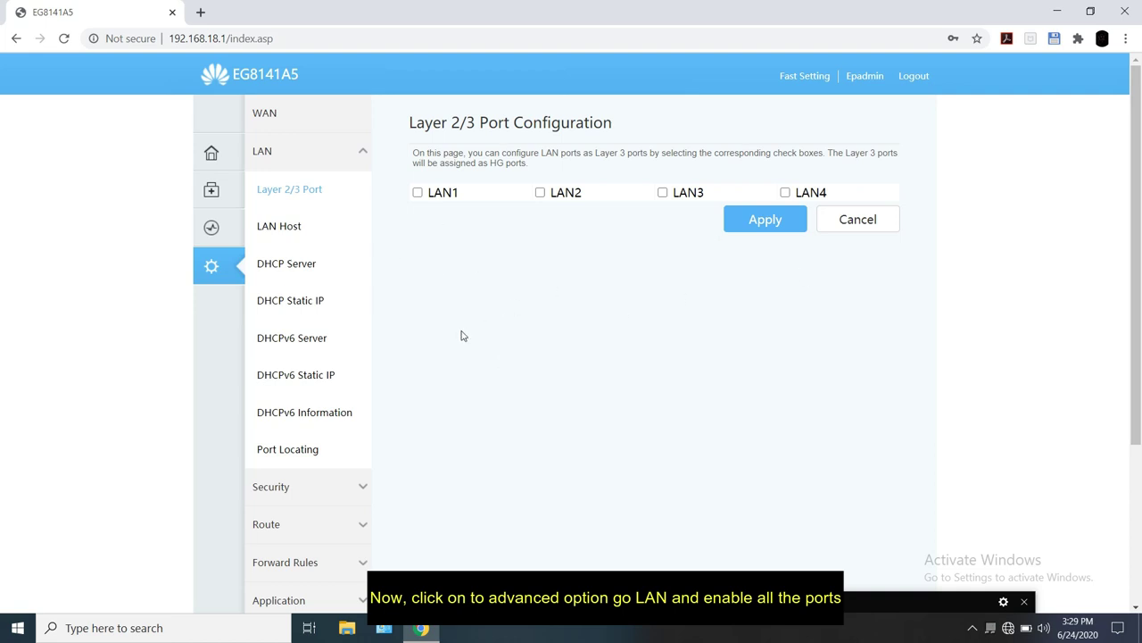
Step: Check LAN1–LAN4 as Layer 3 ports, apply, and reopen the page to verify
{"action": "left_click", "coordinate": [418, 194]}
{"action": "left_click", "coordinate": [663, 193]}
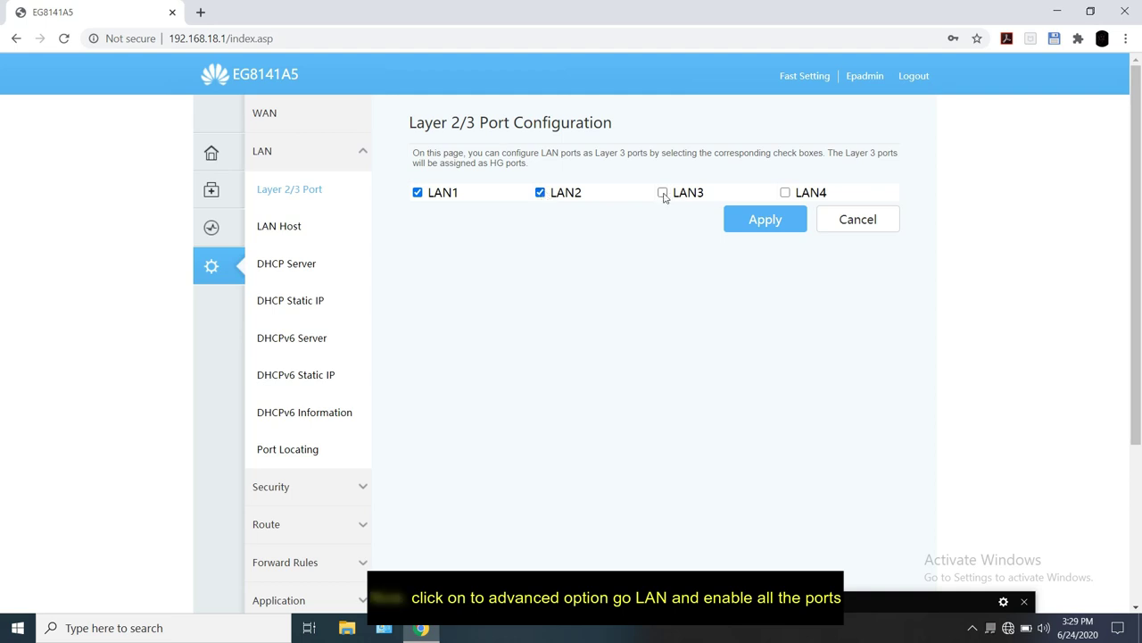
{"action": "left_click", "coordinate": [786, 193]}
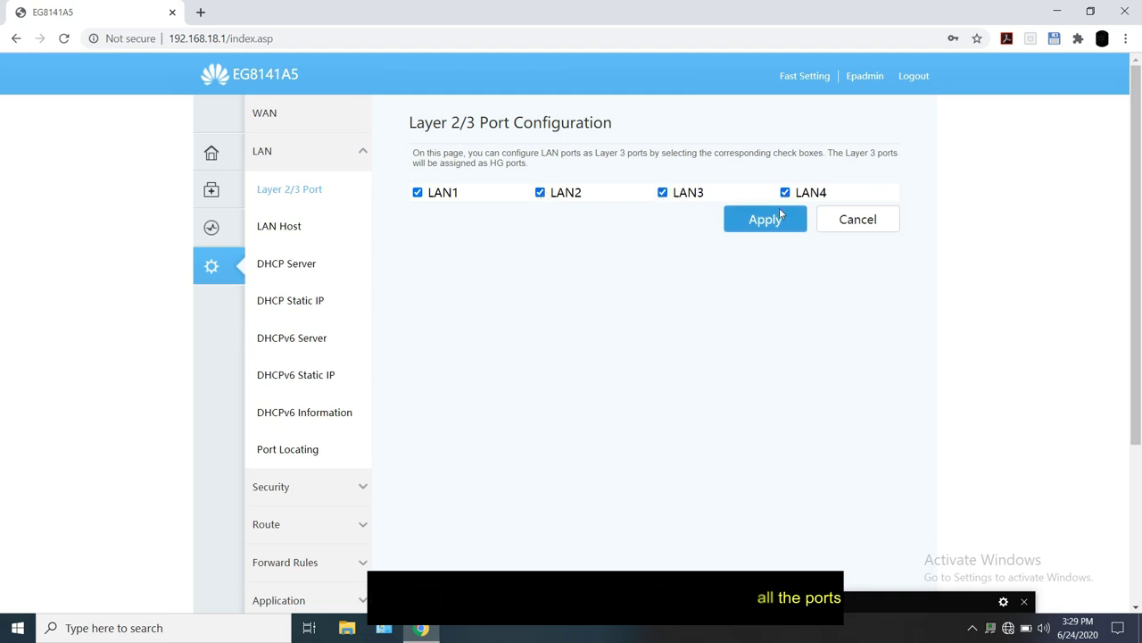
{"action": "left_click", "coordinate": [776, 223]}
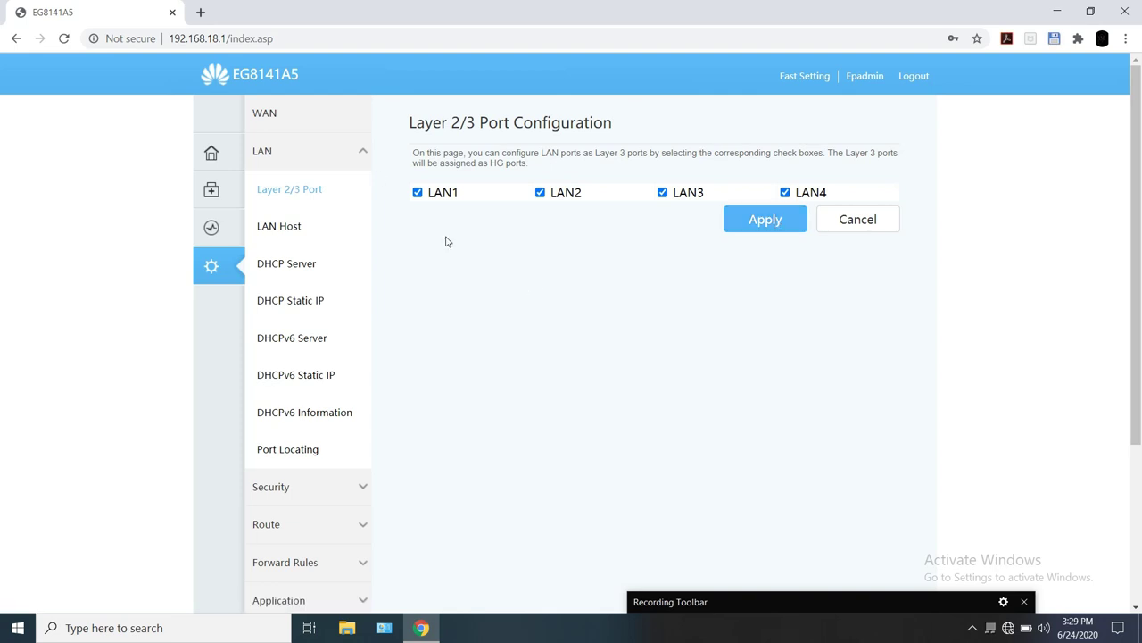
{"action": "left_click", "coordinate": [342, 120]}
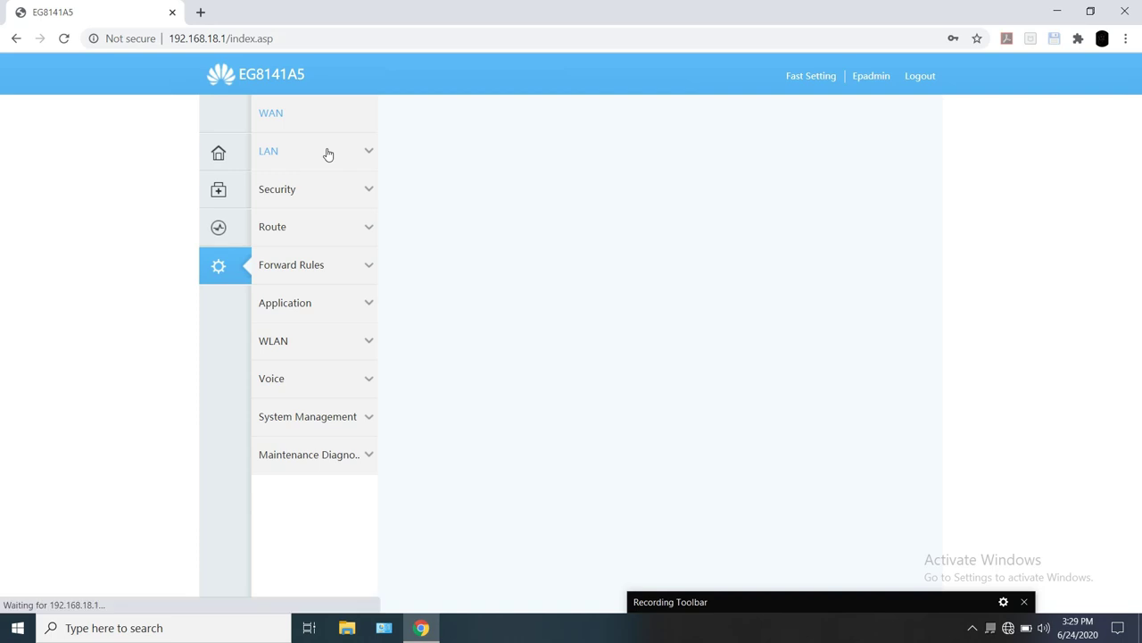
{"action": "left_click", "coordinate": [329, 155]}
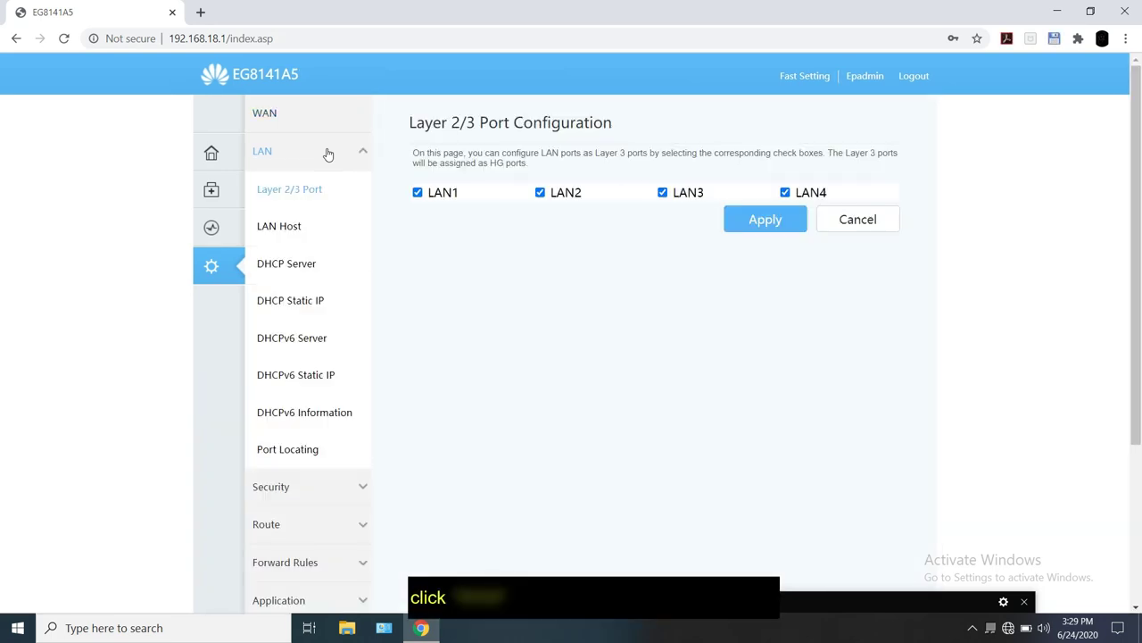
Step: Start a new WAN connection with PPPoE encapsulation
{"action": "left_click", "coordinate": [337, 119]}
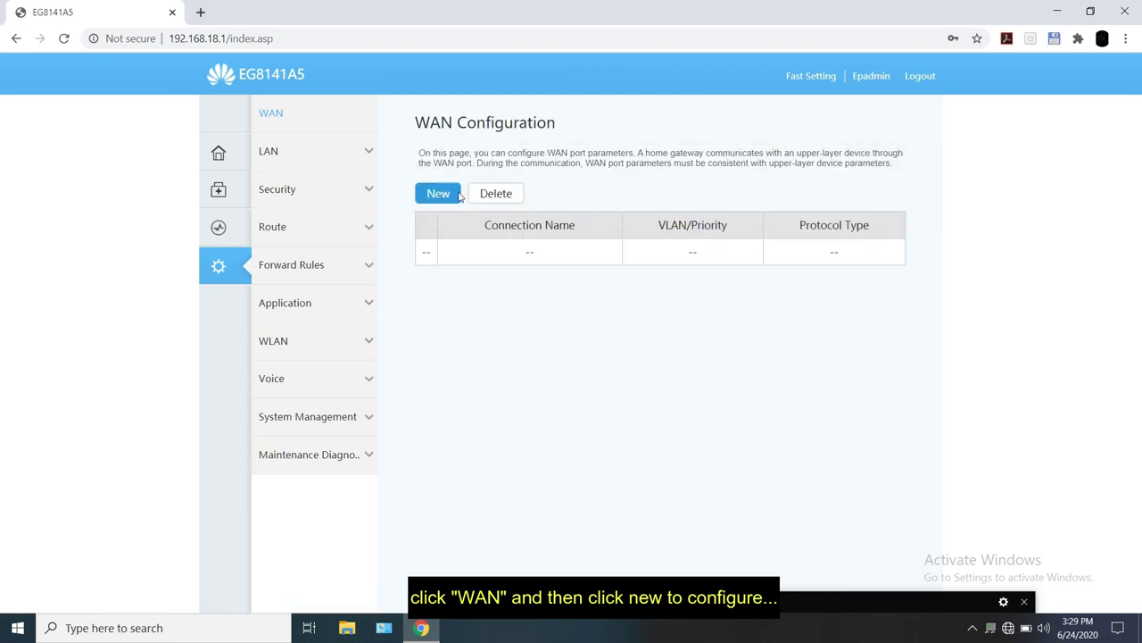
{"action": "left_click", "coordinate": [438, 193]}
{"action": "scroll", "coordinate": [810, 290], "scroll_direction": "down", "scroll_amount": 2}
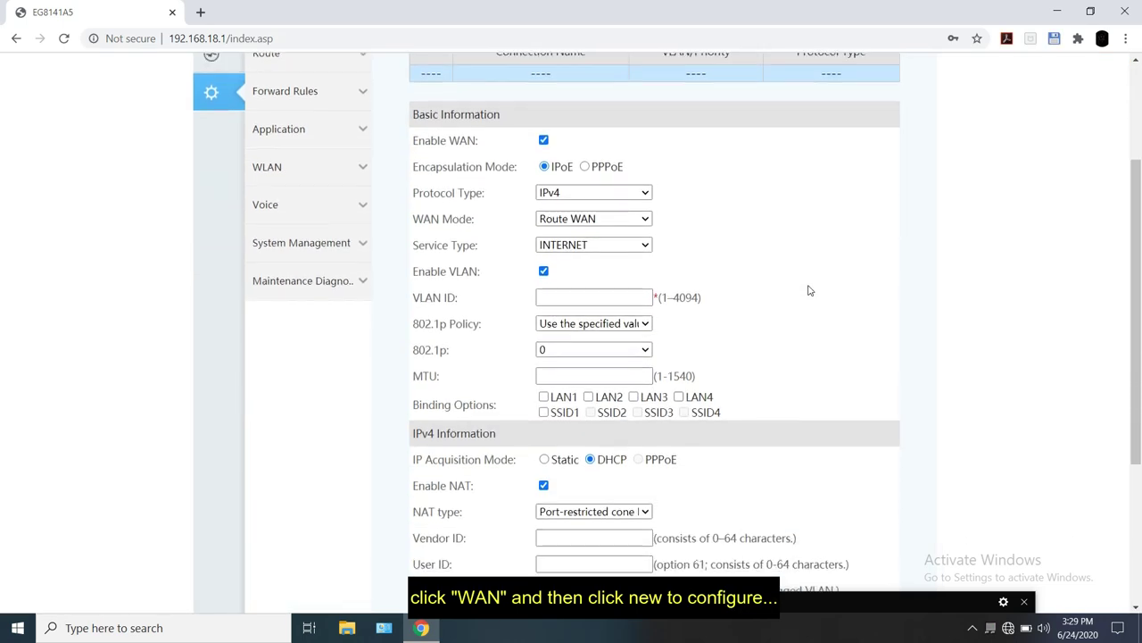
{"action": "left_click", "coordinate": [584, 167]}
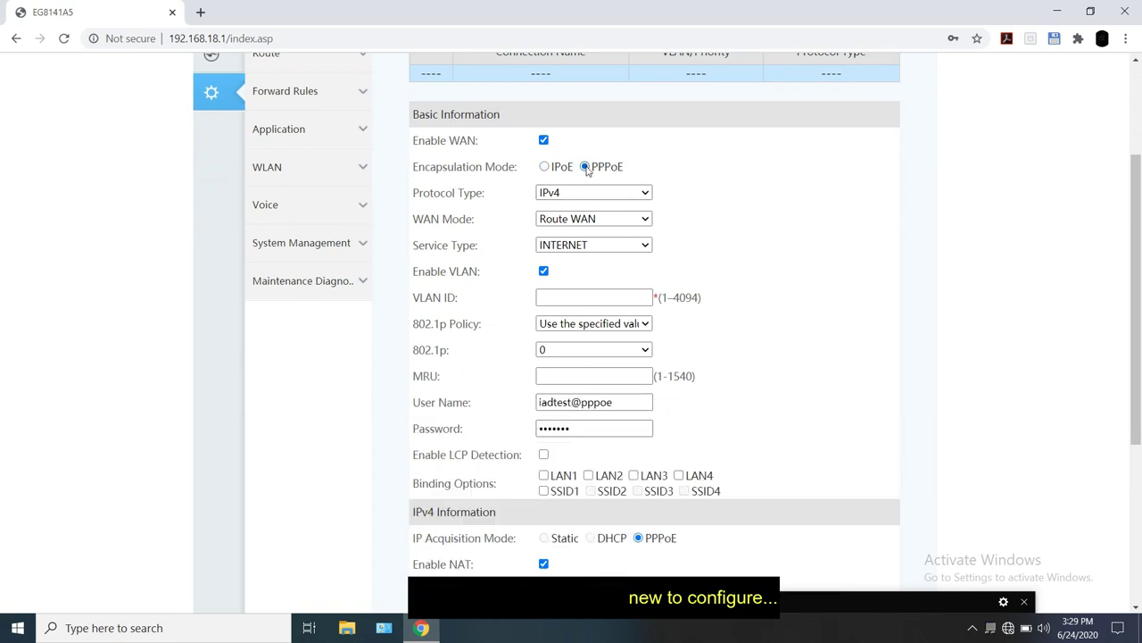
Step: Keep protocol type IPv4, WAN mode Route WAN and service type INTERNET
{"action": "left_click", "coordinate": [640, 195]}
{"action": "left_click", "coordinate": [639, 205]}
{"action": "left_click", "coordinate": [631, 224]}
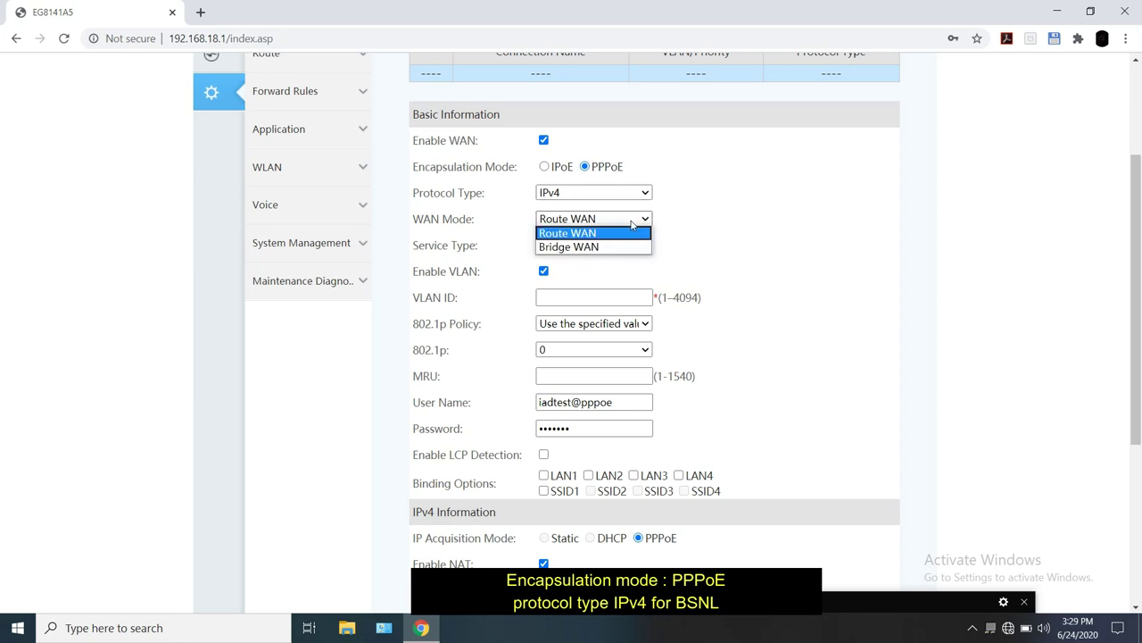
{"action": "left_click", "coordinate": [630, 232]}
{"action": "left_click", "coordinate": [622, 245]}
{"action": "left_click", "coordinate": [622, 245]}
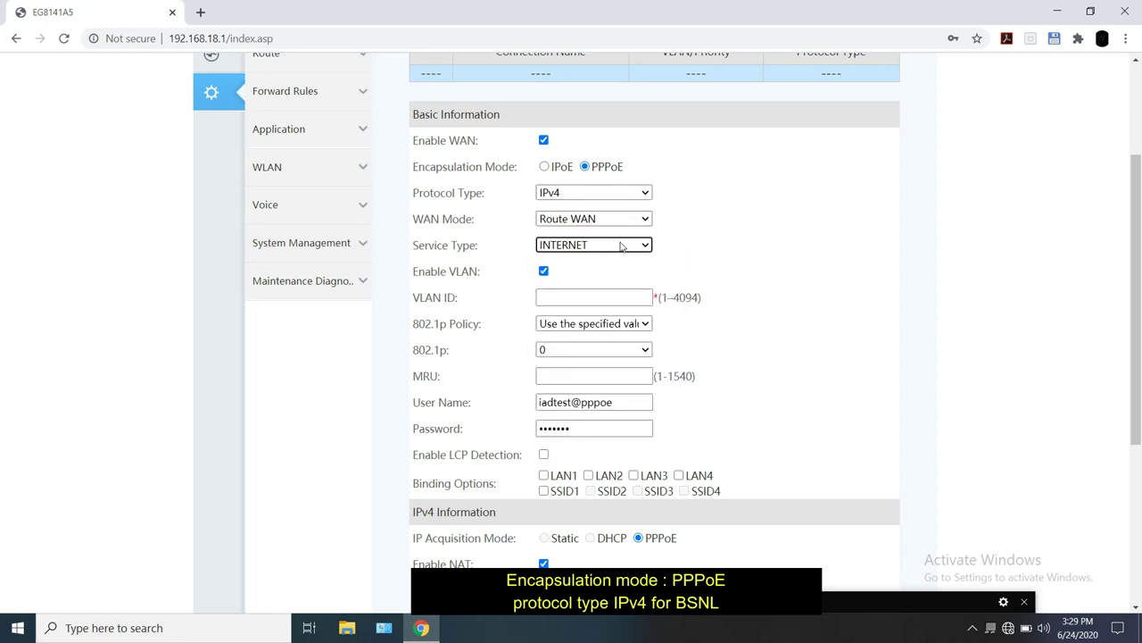
{"action": "scroll", "coordinate": [724, 250], "scroll_direction": "down", "scroll_amount": 3}
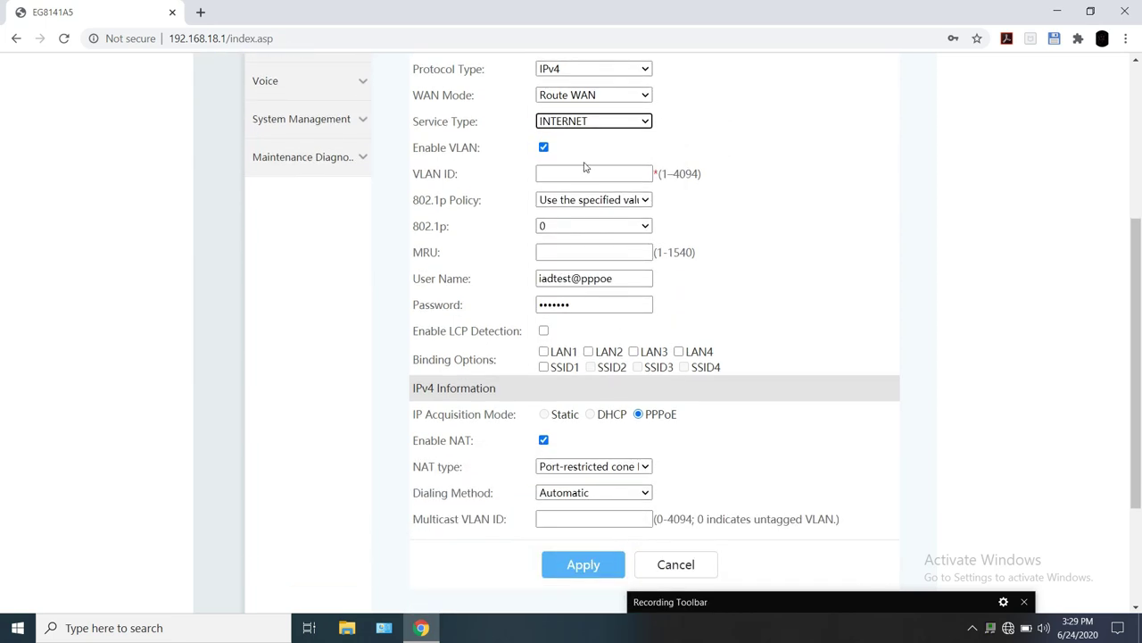
Step: Enter VLAN ID 177 for the PPPoE connection, leaving 802.1p Policy on 'Use the specified value'
{"action": "left_click", "coordinate": [583, 173]}
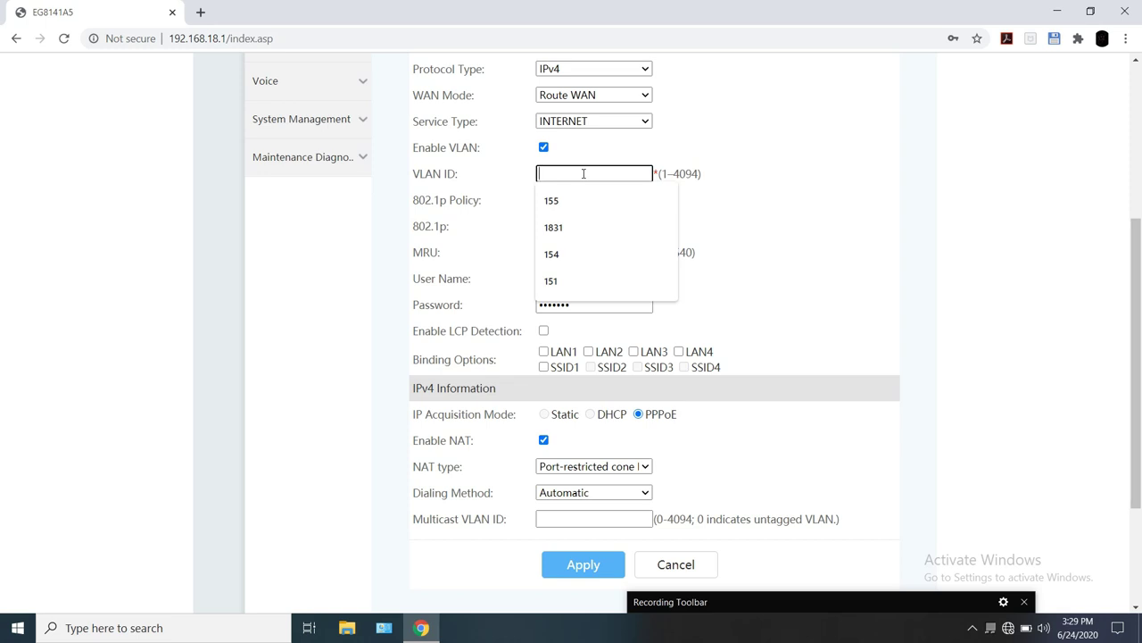
{"action": "left_click", "coordinate": [830, 185]}
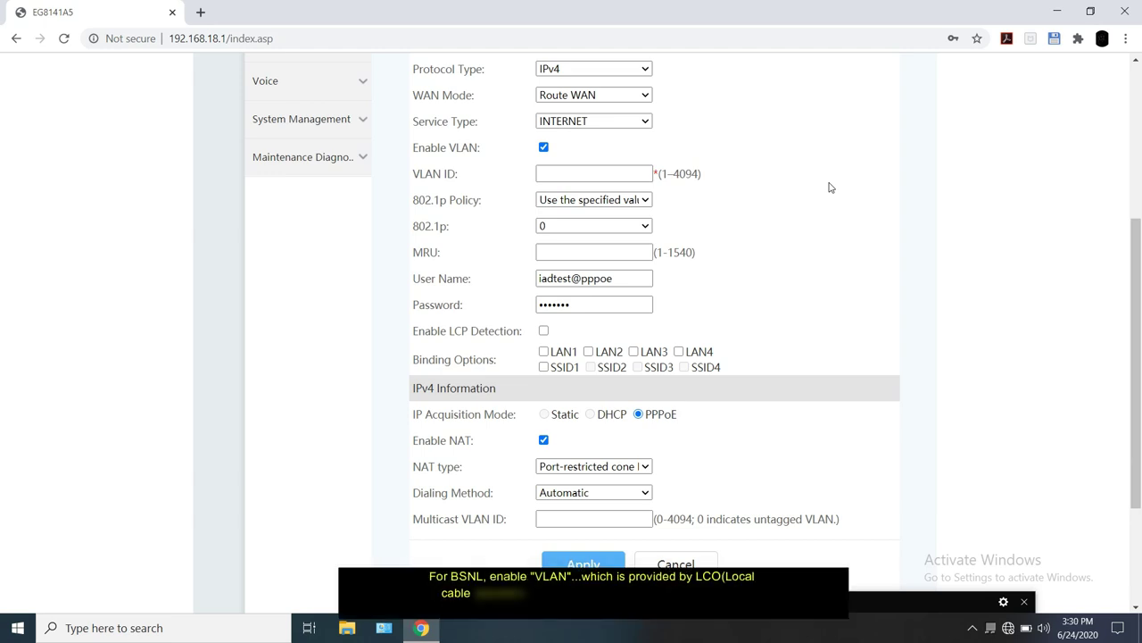
{"action": "left_click", "coordinate": [607, 170]}
{"action": "type", "text": "1"}
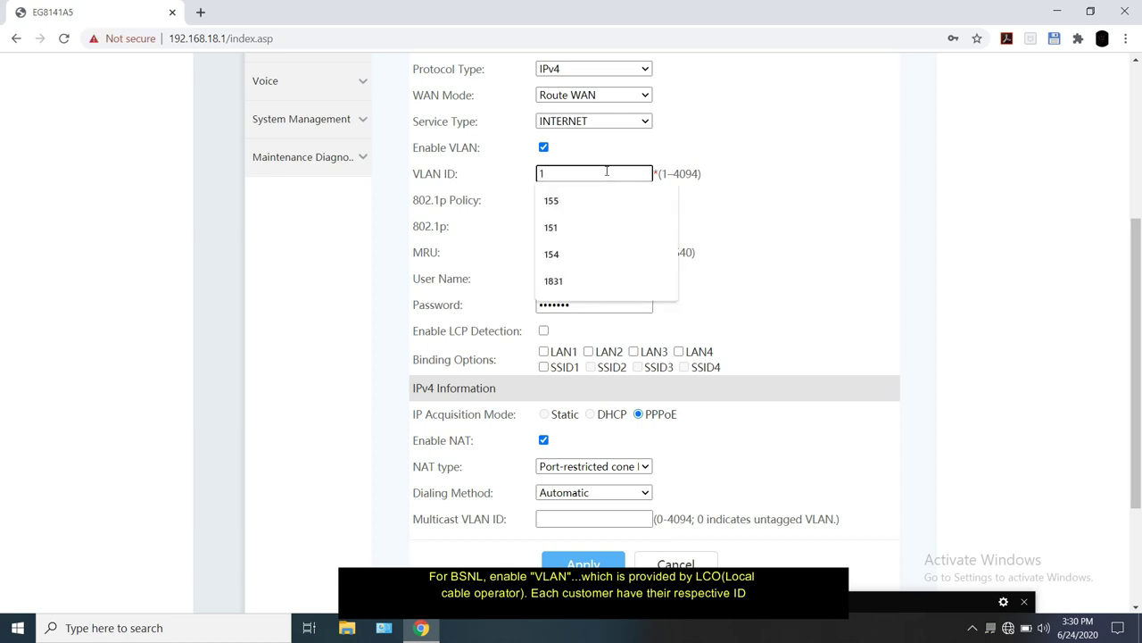
{"action": "type", "text": "77"}
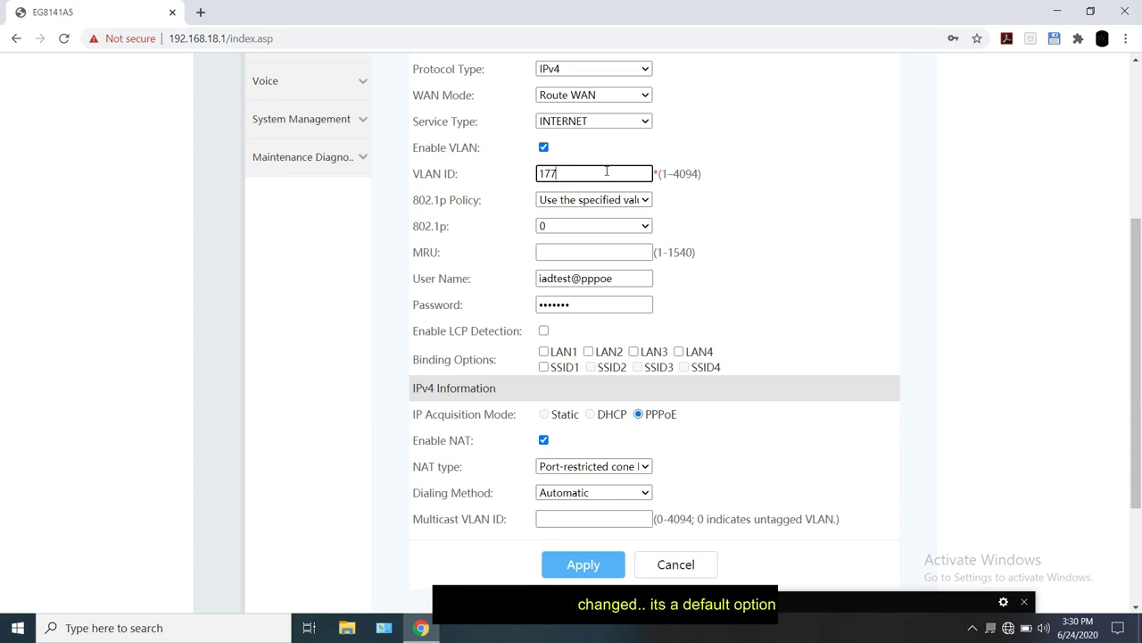
{"action": "left_click", "coordinate": [609, 201]}
{"action": "left_click", "coordinate": [608, 204]}
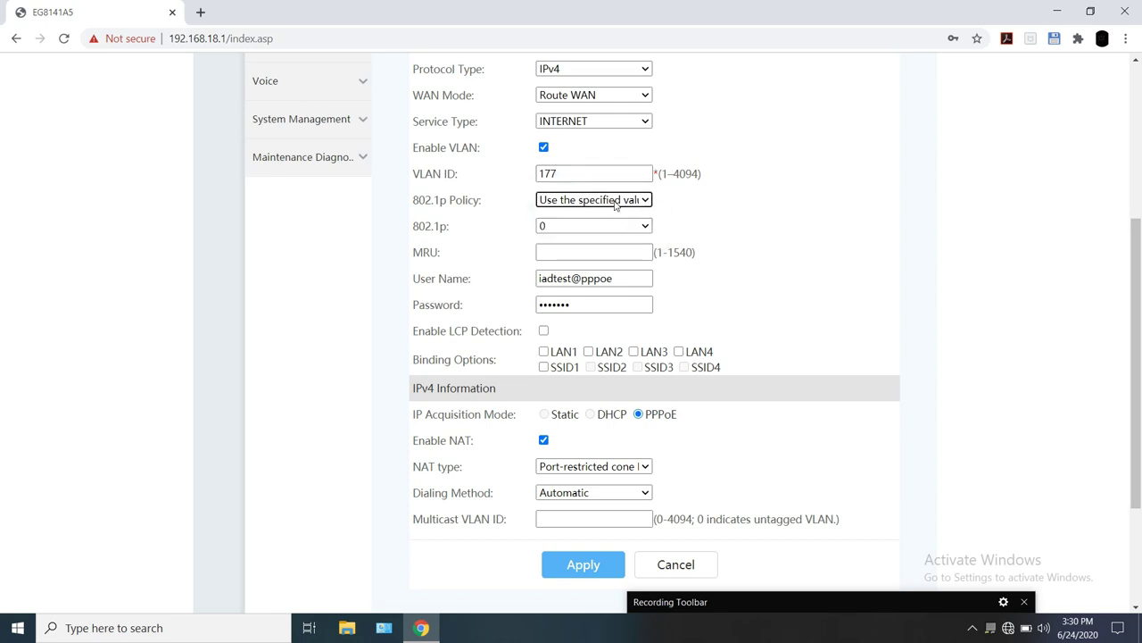
{"action": "scroll", "coordinate": [691, 230], "scroll_direction": "down", "scroll_amount": 1}
{"action": "scroll", "coordinate": [691, 230], "scroll_direction": "down", "scroll_amount": 1}
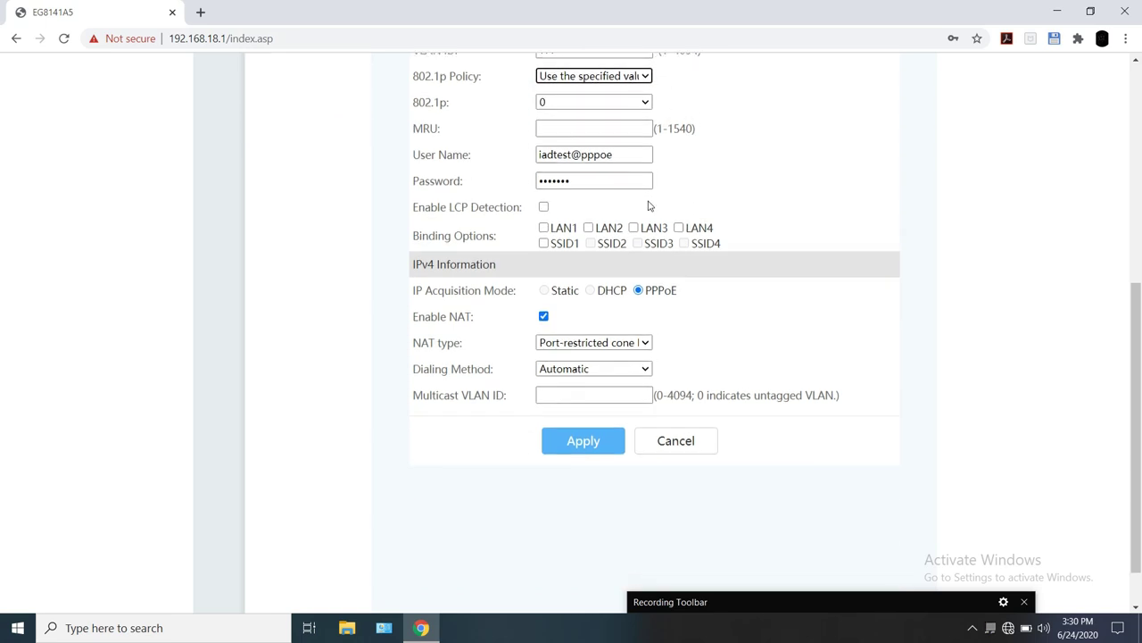
Step: Replace the sample user name iadtest@pppoe with the subscriber's BSNL FTTH account user name
{"action": "left_click", "coordinate": [631, 131]}
{"action": "left_click", "coordinate": [741, 151]}
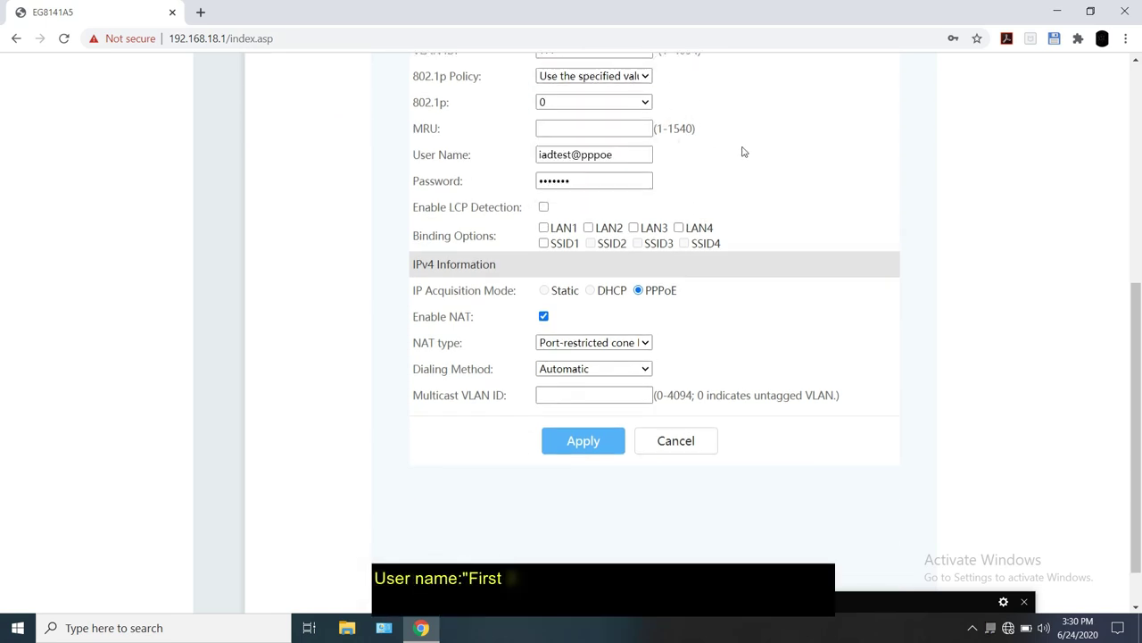
{"action": "scroll", "coordinate": [741, 150], "scroll_direction": "up", "scroll_amount": 1}
{"action": "left_click", "coordinate": [627, 277]}
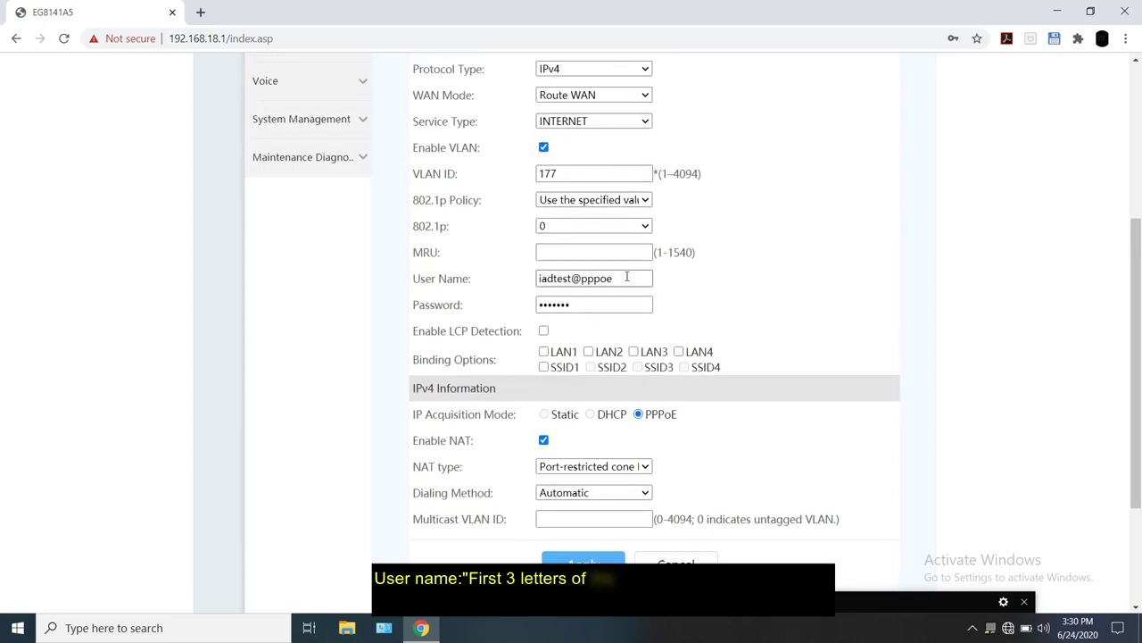
{"action": "triple_click", "coordinate": [627, 277]}
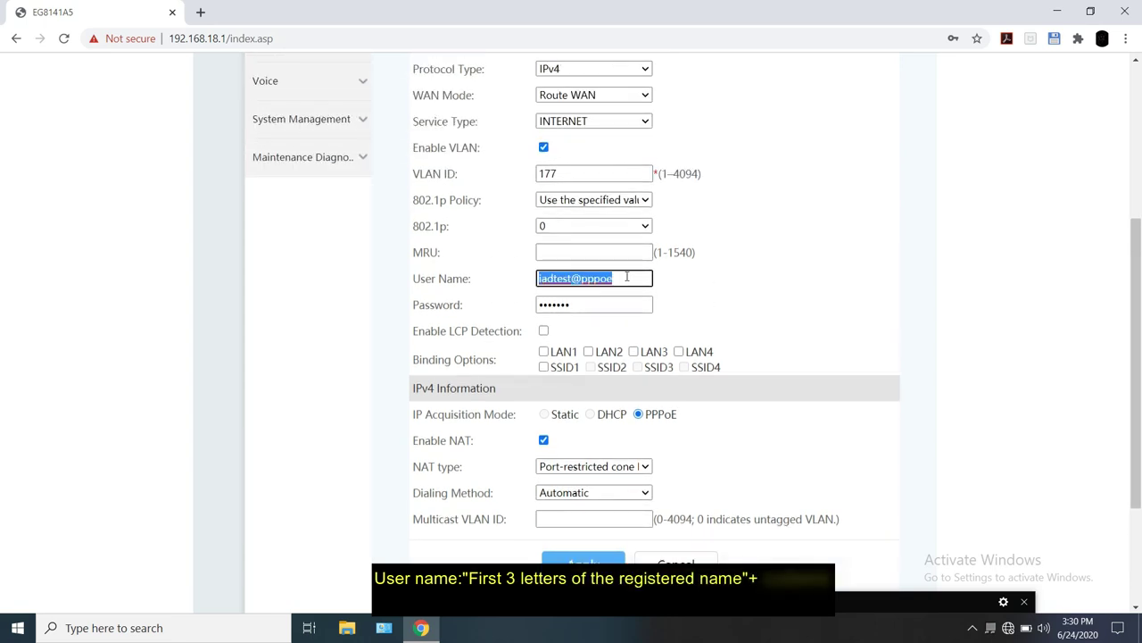
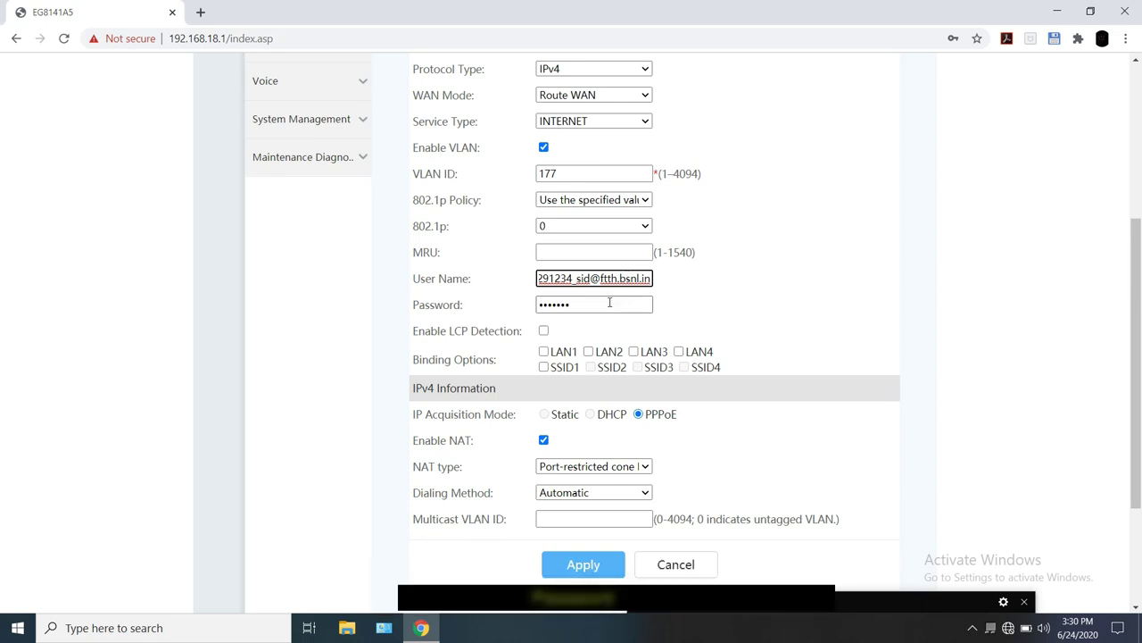
Step: Overwrite the PPPoE Password field with the subscriber account's password, then move down toward Apply
{"action": "double_click", "coordinate": [609, 303]}
{"action": "type", "text": "p"}
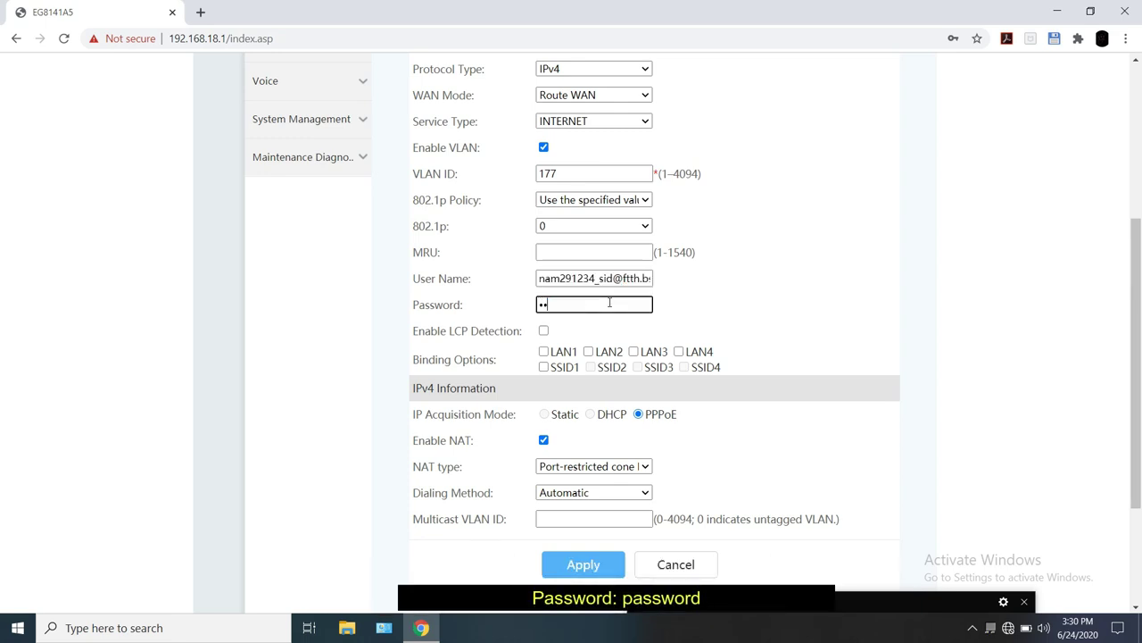
{"action": "type", "text": "assw"}
{"action": "scroll", "coordinate": [729, 316], "scroll_direction": "down", "scroll_amount": 2}
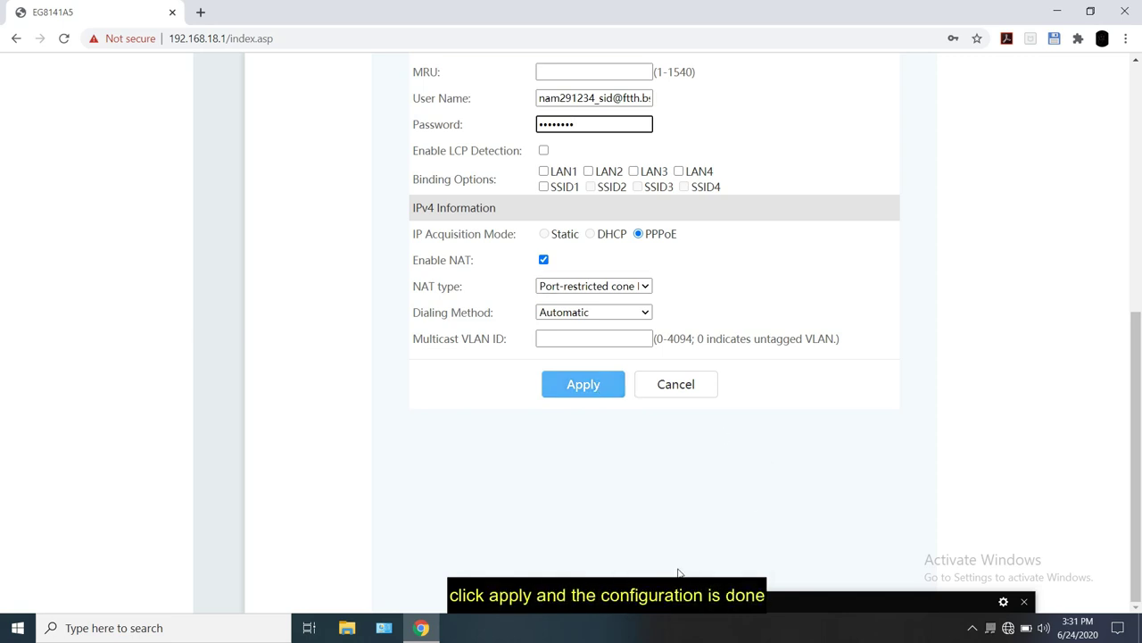
{"action": "left_click", "coordinate": [699, 606]}
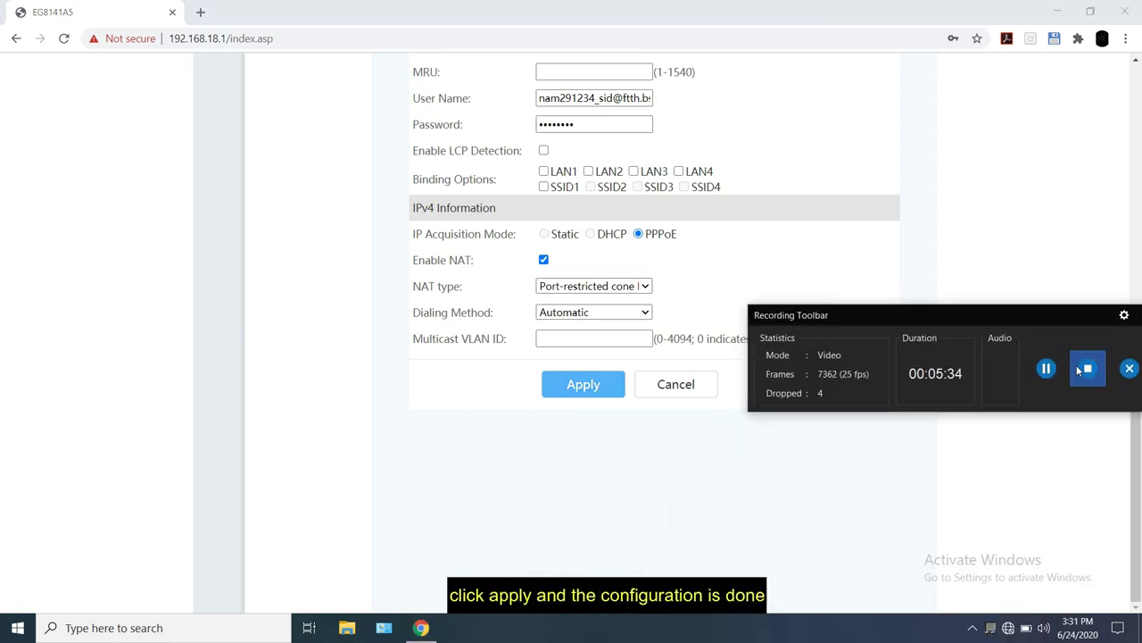